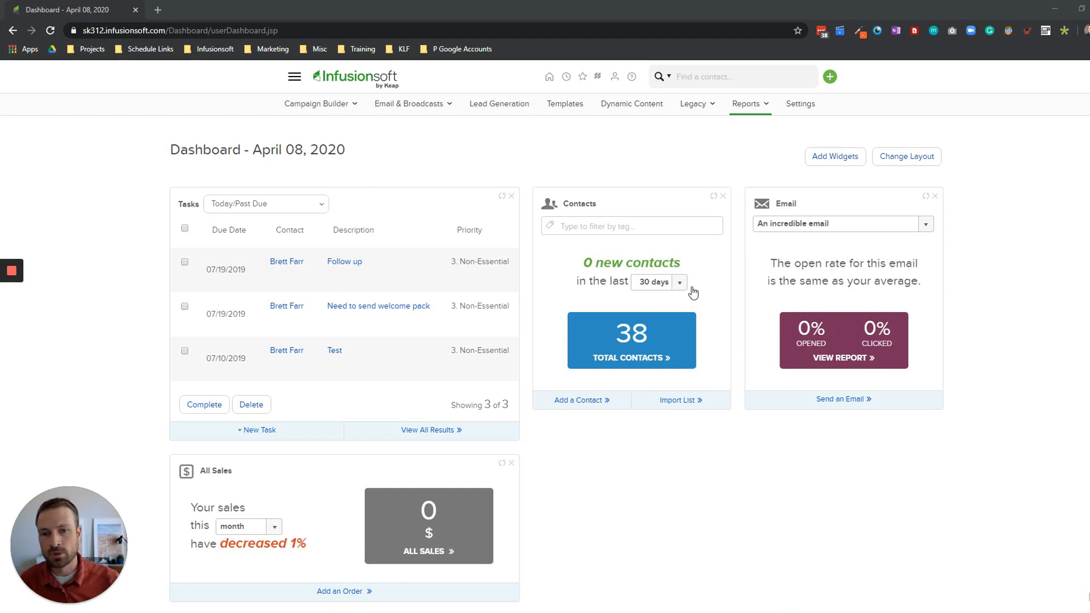
Step: Go to Marketing > Reports and open the Email Broadcasts report listing three sent broadcasts
left_click(294, 78)
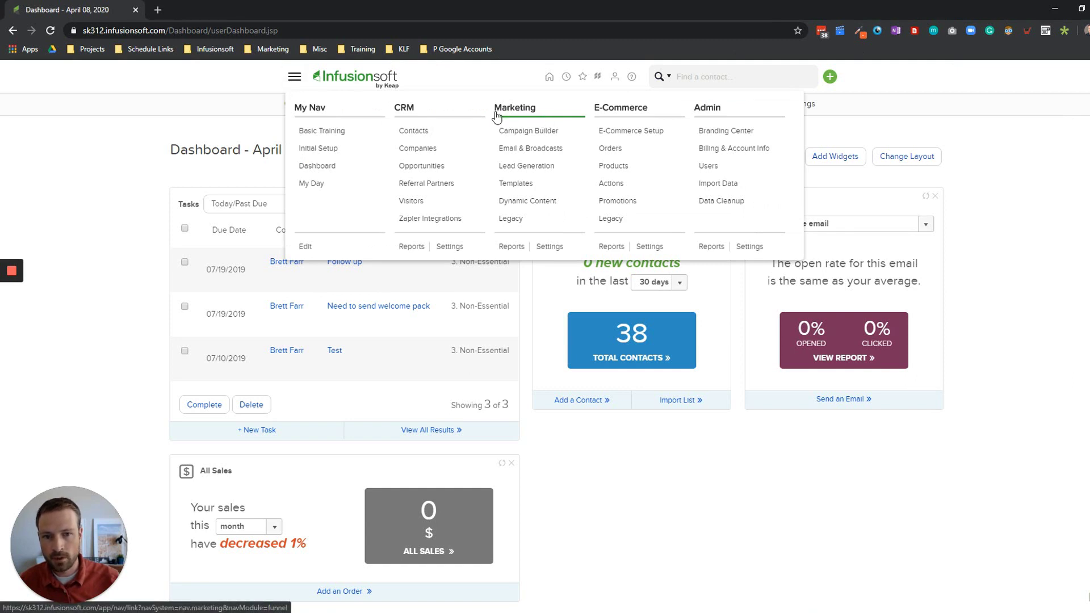
left_click(512, 247)
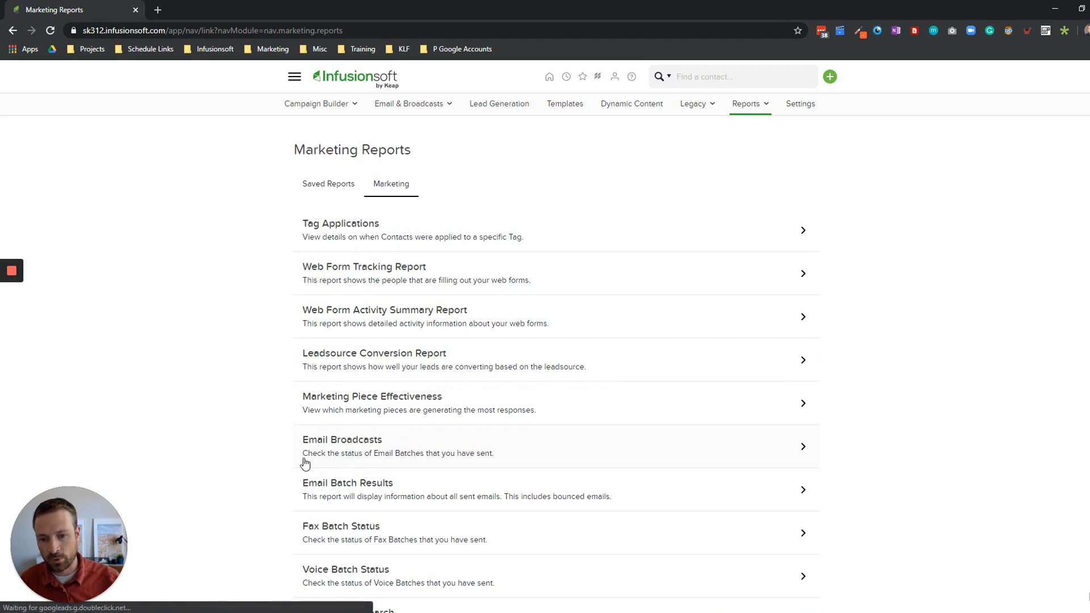
left_click(558, 452)
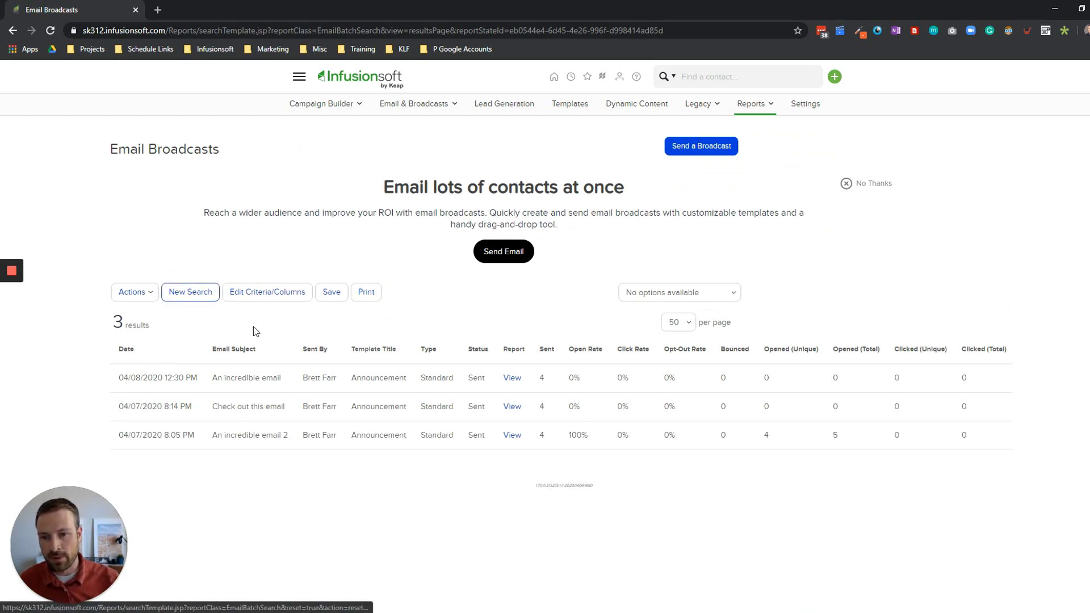
Step: Dismiss the promo banner and search Email Broadcasts with both owner entries selected in Sent By
left_click(877, 185)
left_click(187, 181)
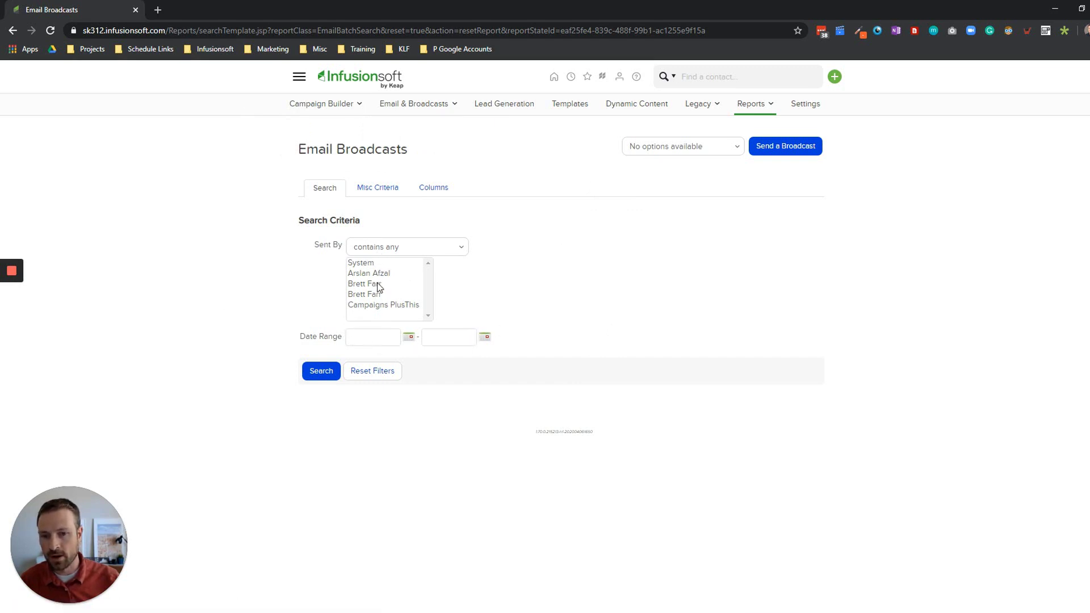
left_click_drag(379, 286, 379, 295)
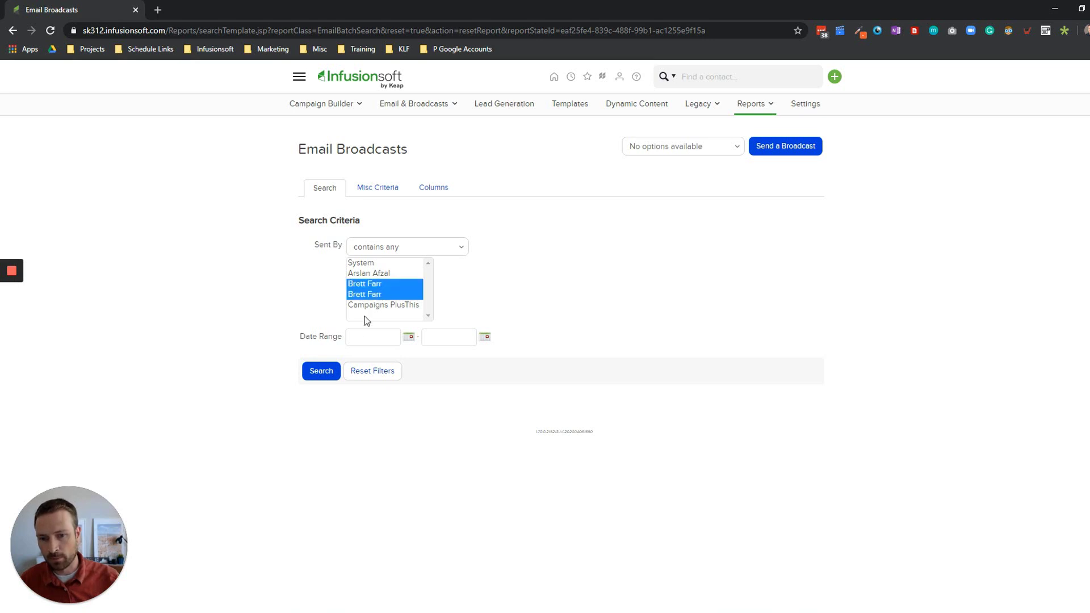
left_click(321, 371)
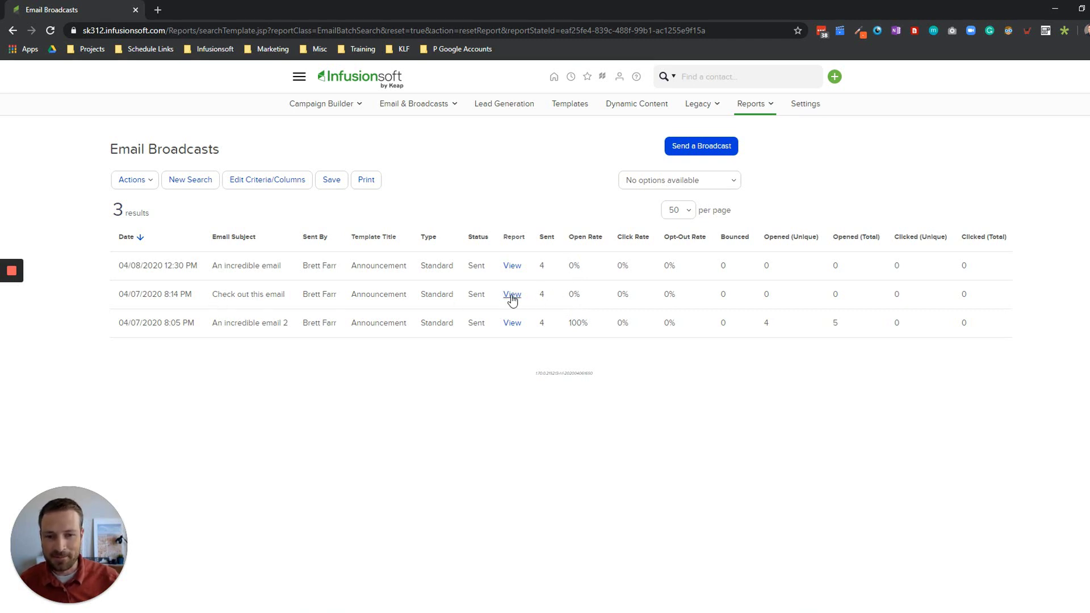
double_click(541, 294)
left_click(541, 299)
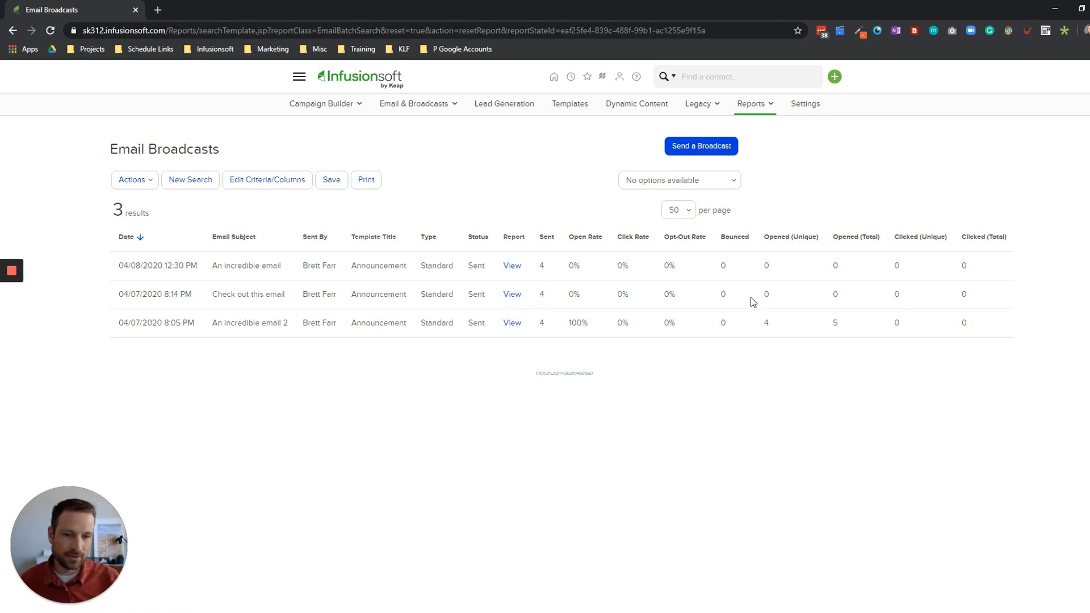
Step: Open the 'Check out this email' report and preview the sent email body, then close it
left_click(512, 297)
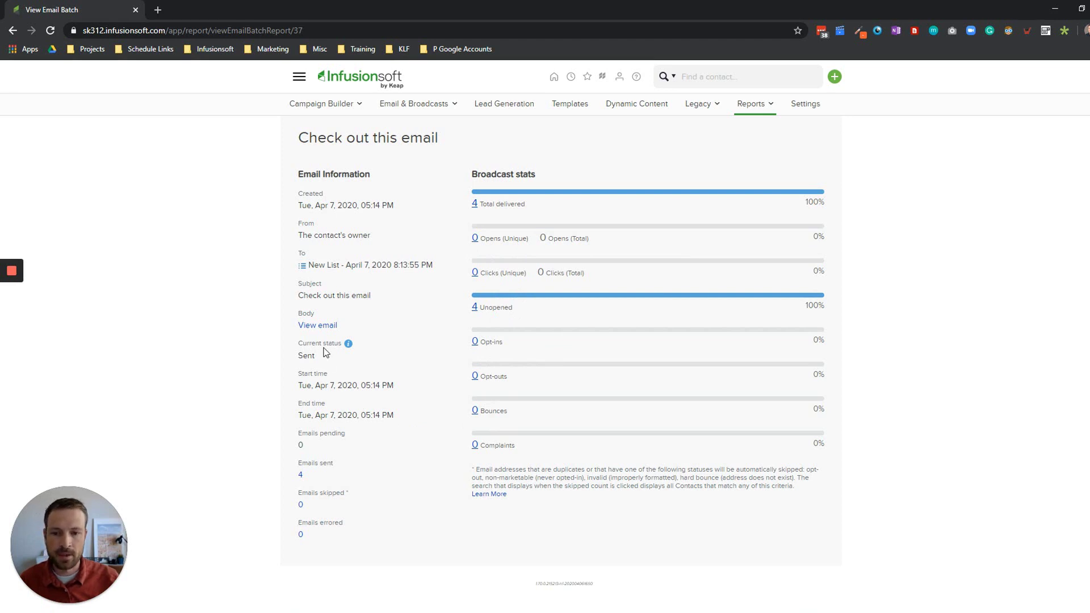
left_click(321, 325)
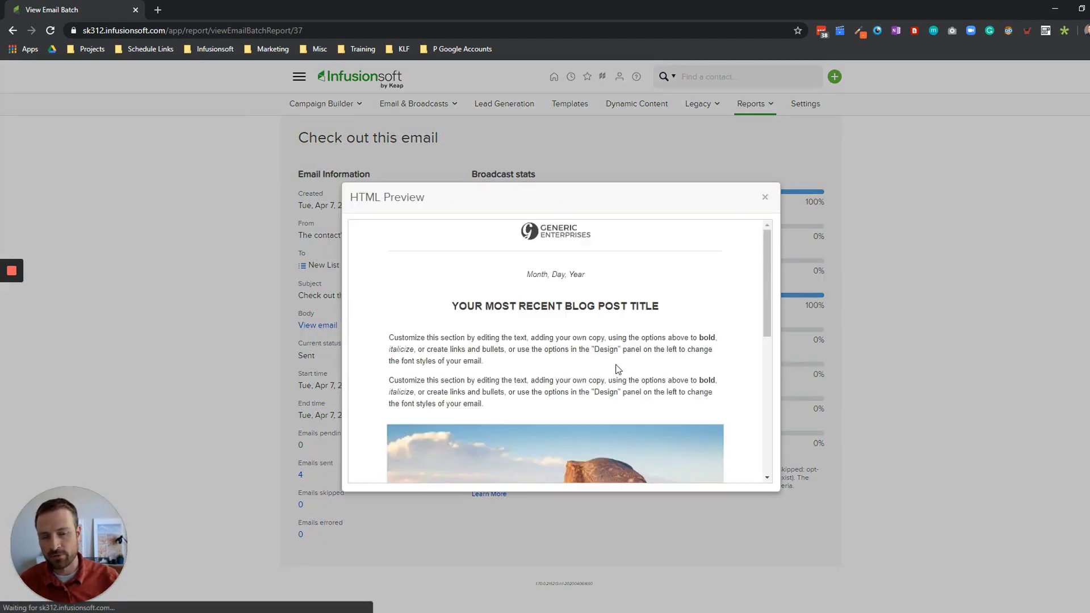
scroll(698, 267, "down", 10)
left_click(765, 198)
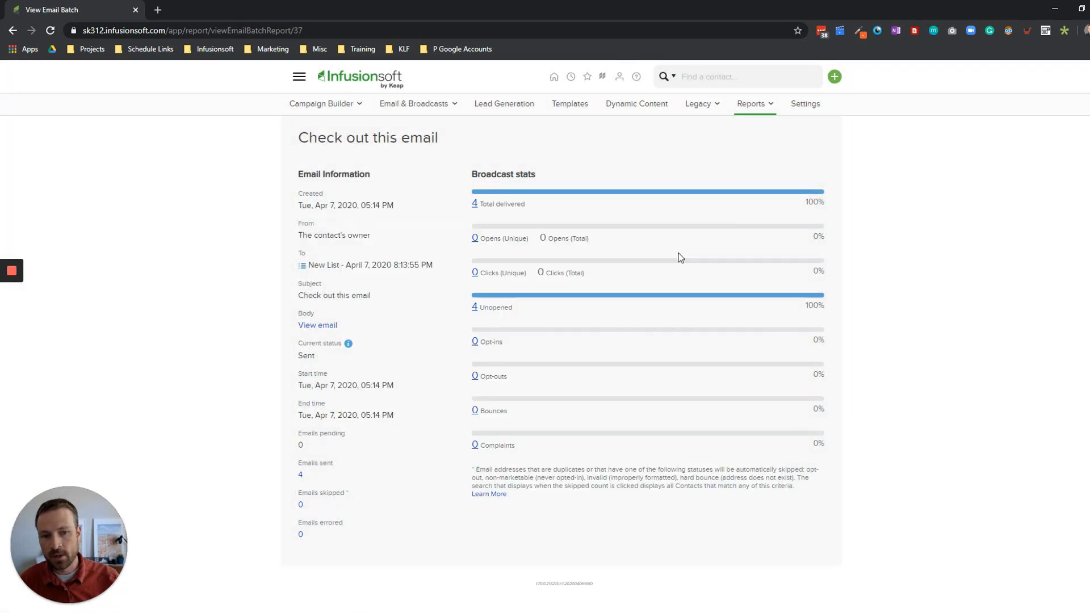
Step: List the 4 unopened recipients, select them all, and choose Send a Broadcast from Actions
left_click(476, 311)
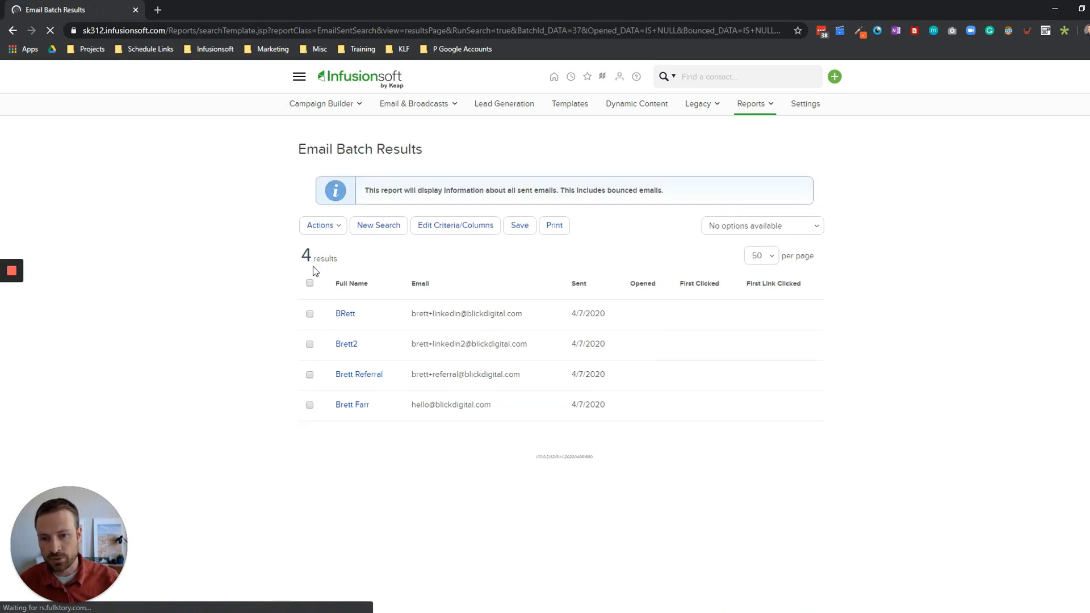
left_click(309, 284)
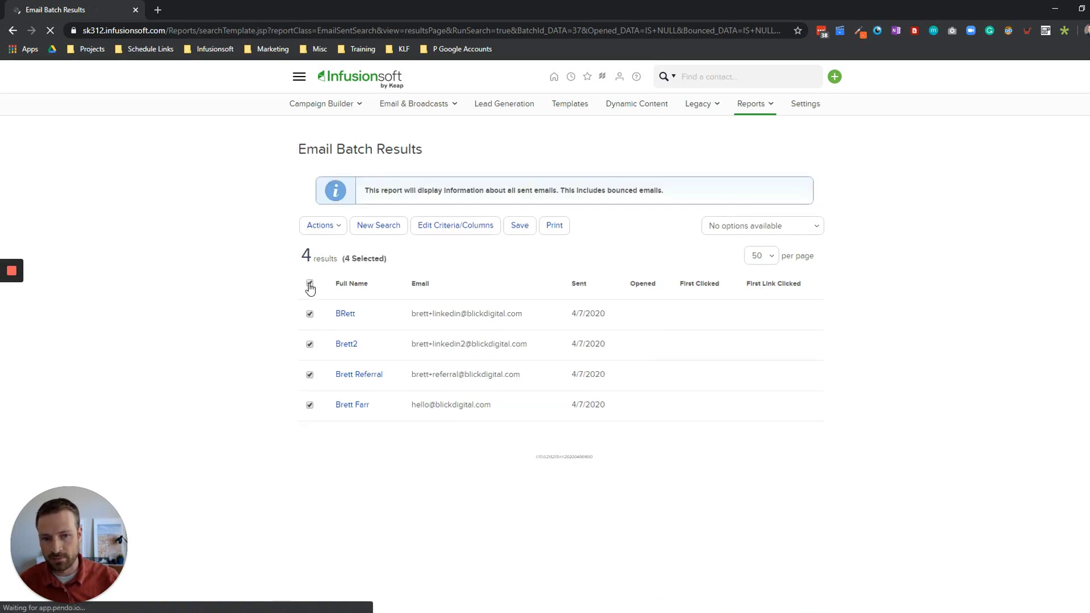
left_click(339, 229)
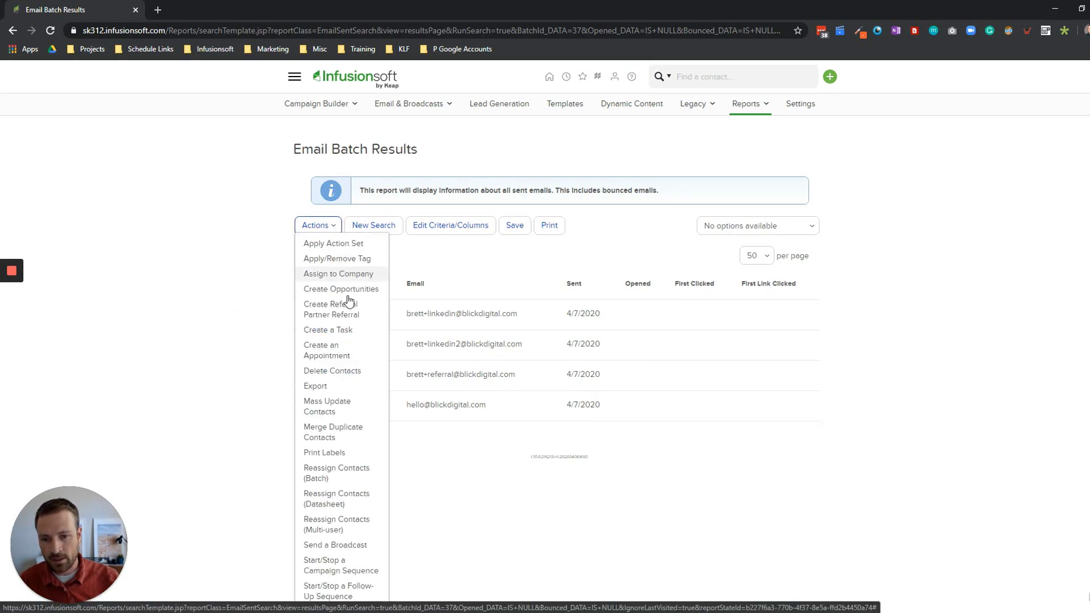
left_click(344, 245)
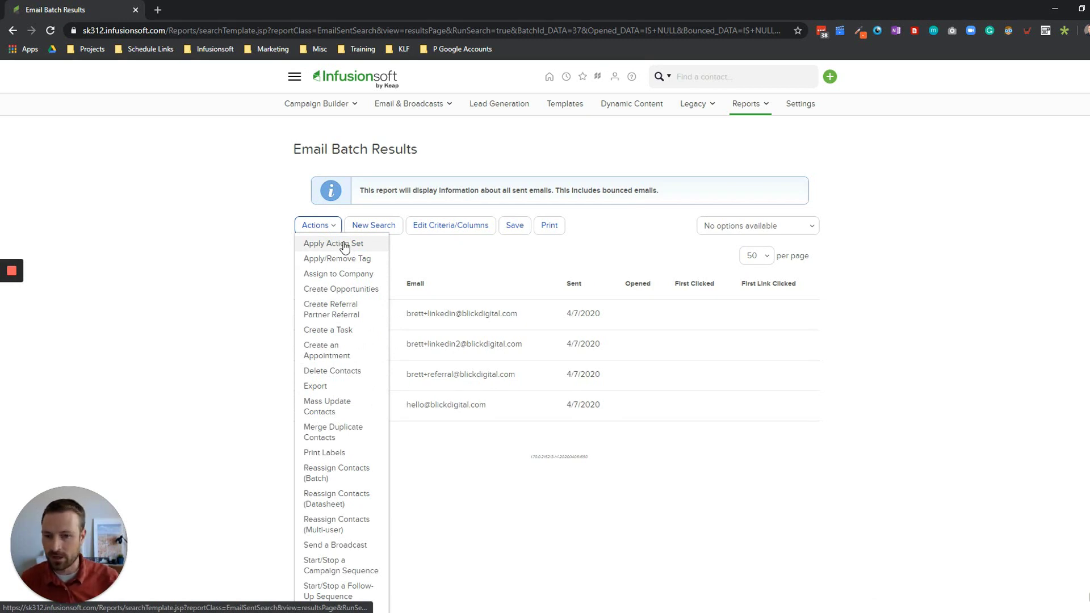
scroll(340, 382, "down", 1)
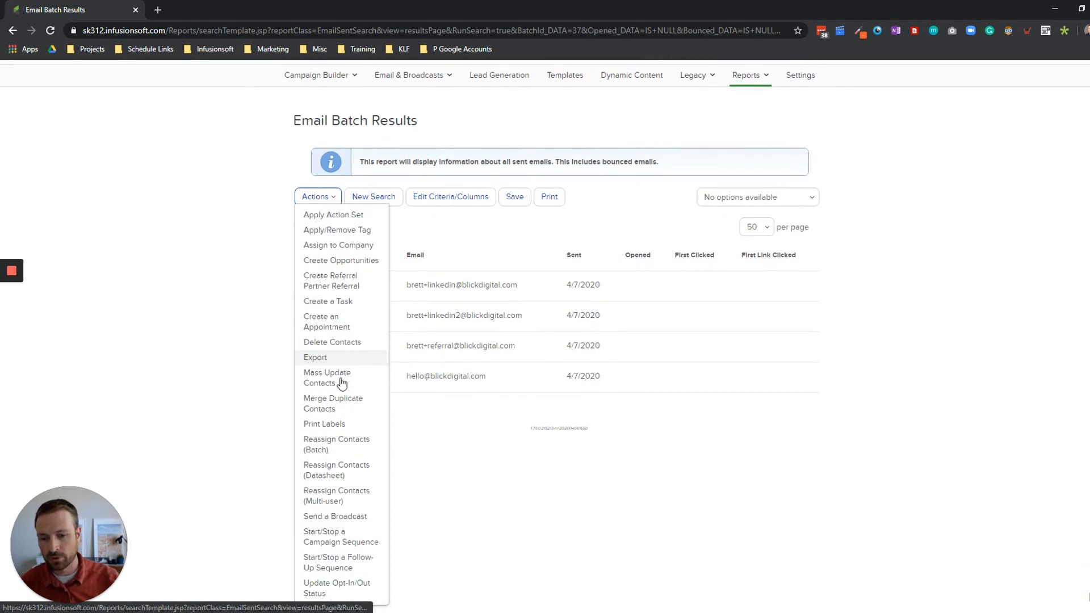
left_click(335, 518)
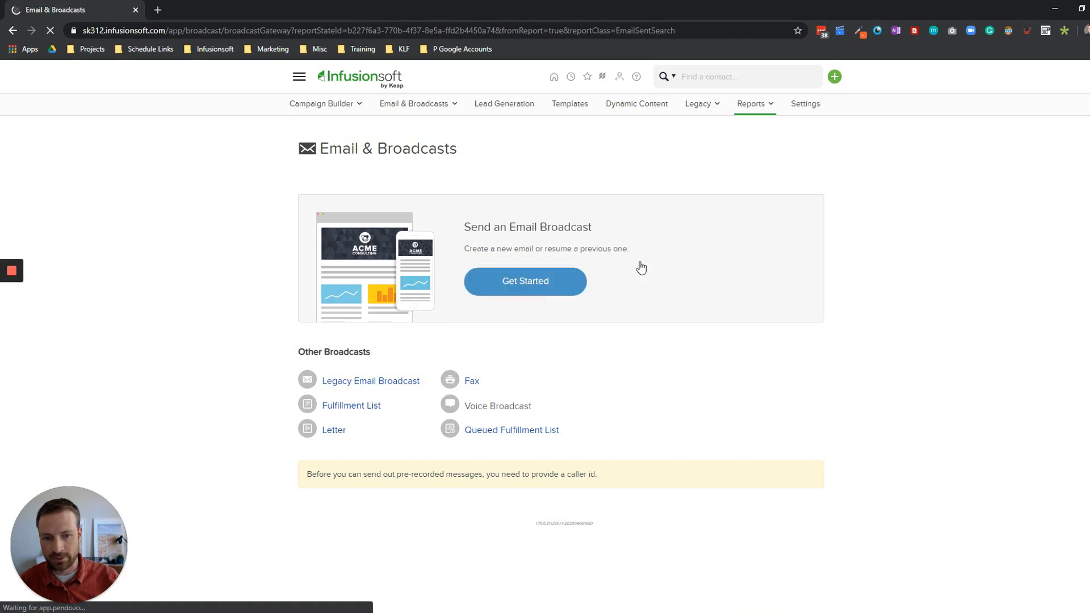
Step: Start the broadcast using the previously sent 'Check out this email' as a draft
left_click(535, 285)
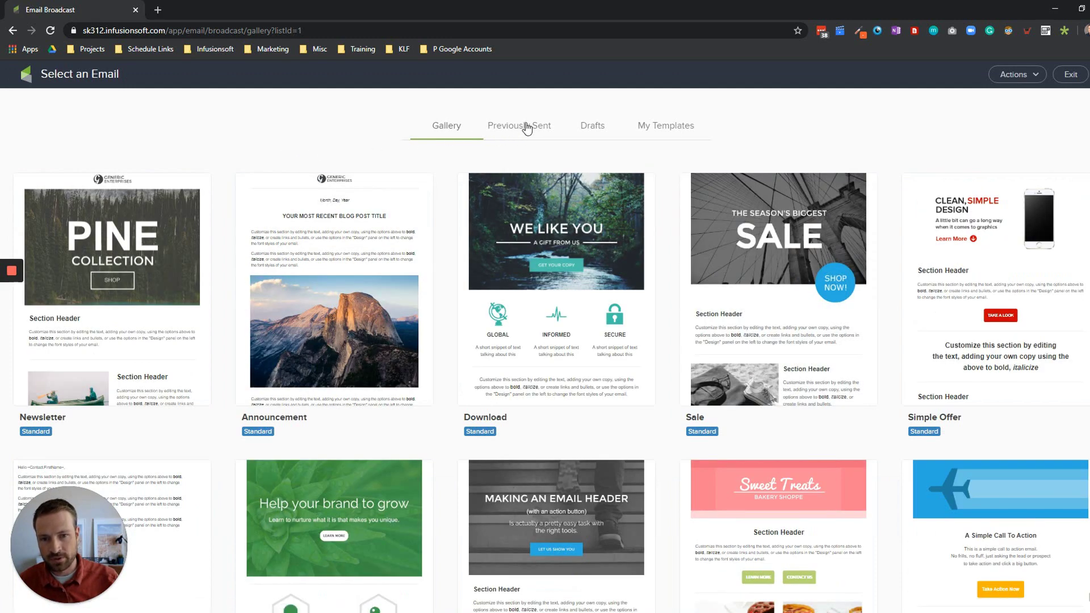
left_click(524, 131)
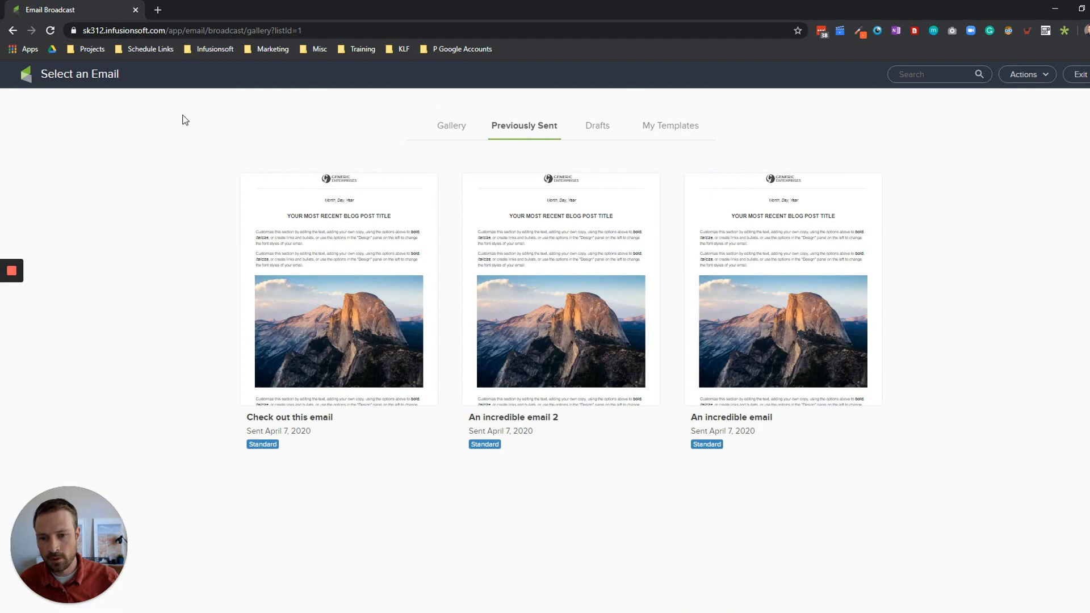
mouse_move(344, 230)
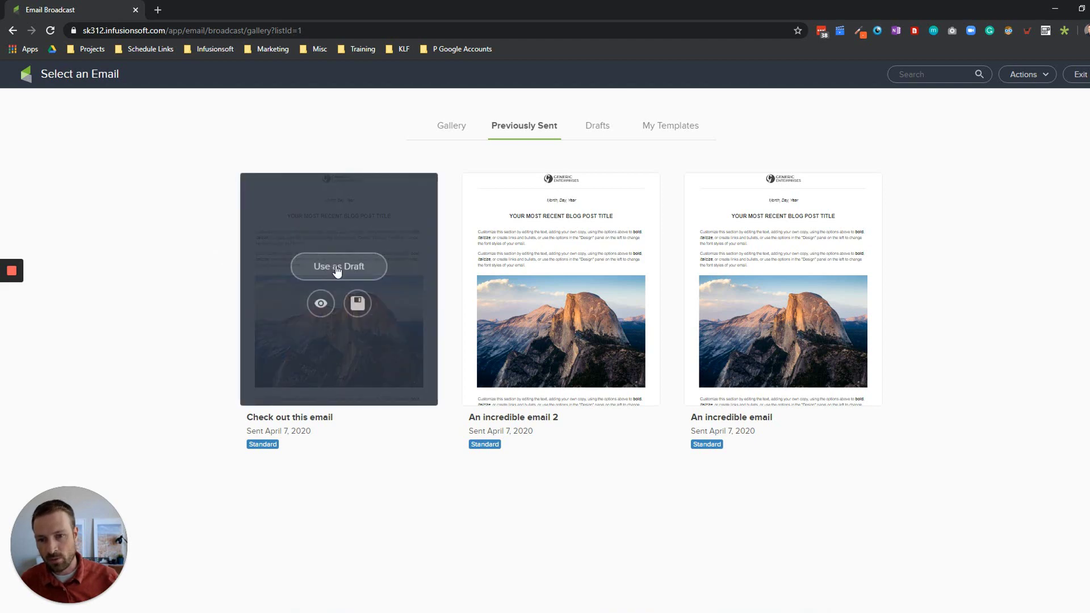
left_click(336, 265)
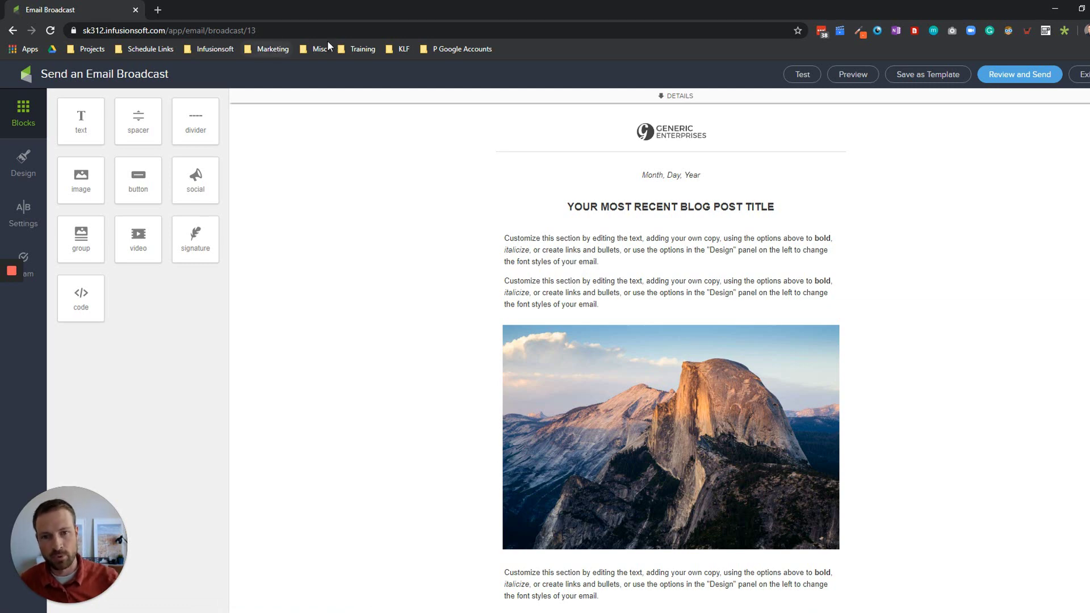
Step: Show the broadcast's sender and subject details and review the contacts in the recipient search
left_click(662, 96)
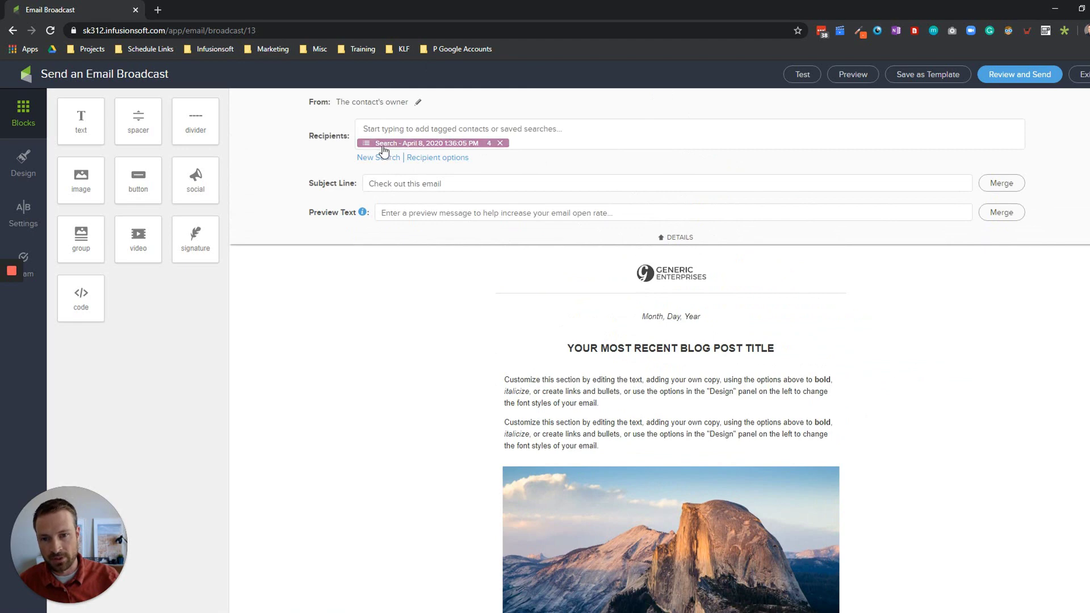
left_click(487, 147)
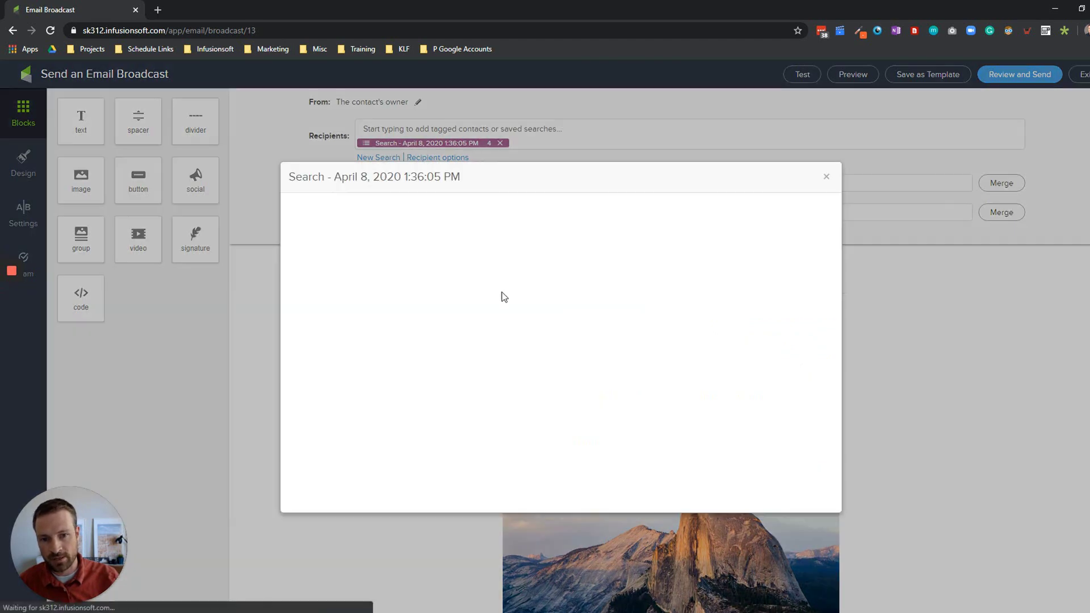
left_click(827, 176)
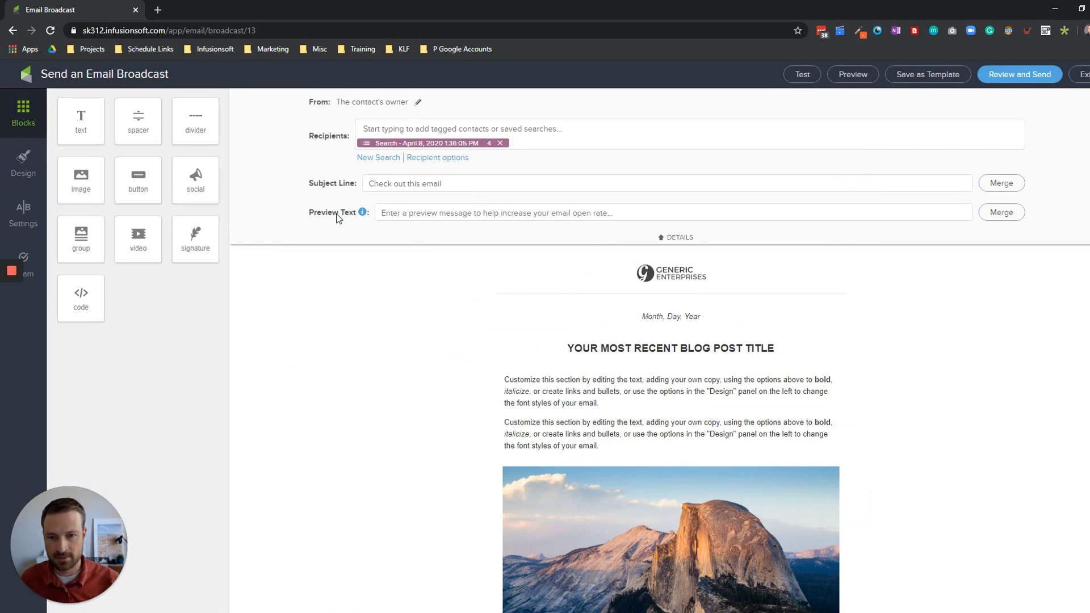
Step: Select and deselect the subject line text, then exit the broadcast editor
scroll(681, 398, "down", 4)
scroll(682, 397, "up", 4)
left_click_drag(474, 182, 295, 176)
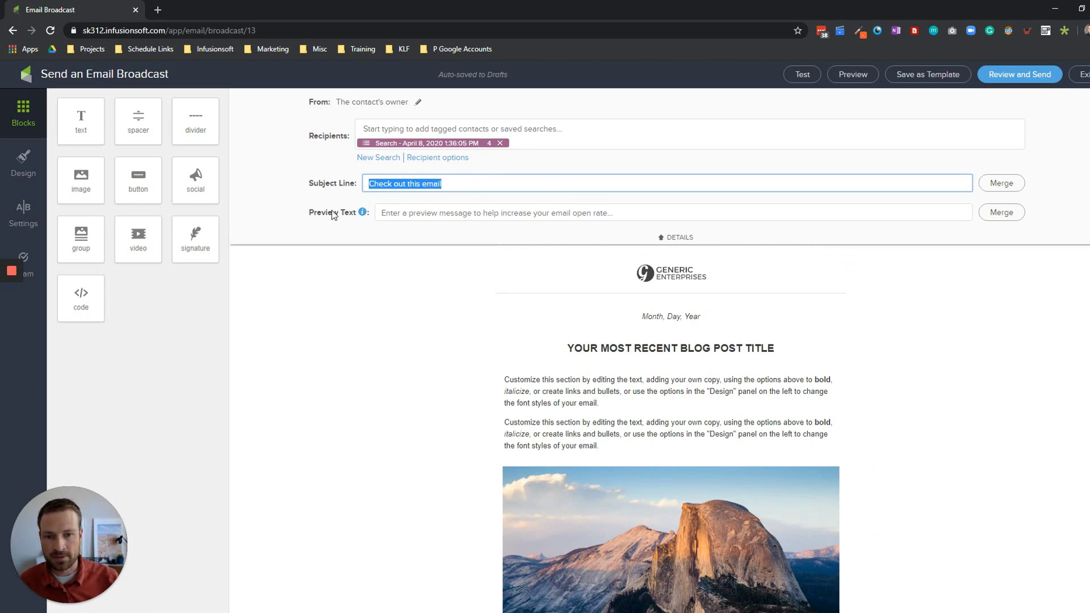
left_click(419, 319)
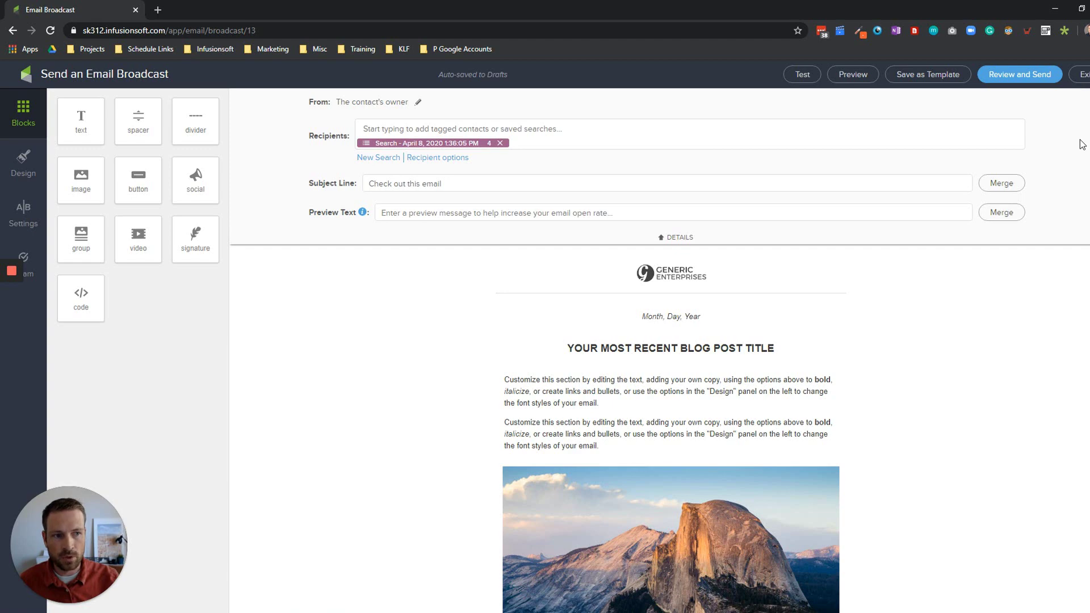
left_click(1080, 74)
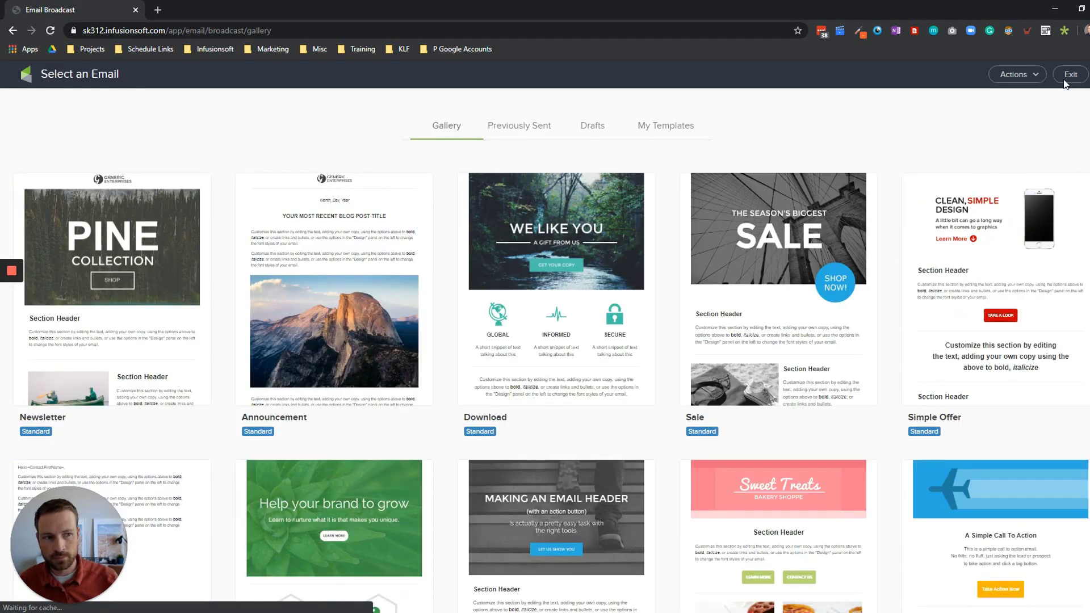
Step: Leave the template gallery and create a campaign from scratch named 'Event Invitation'
left_click(1065, 79)
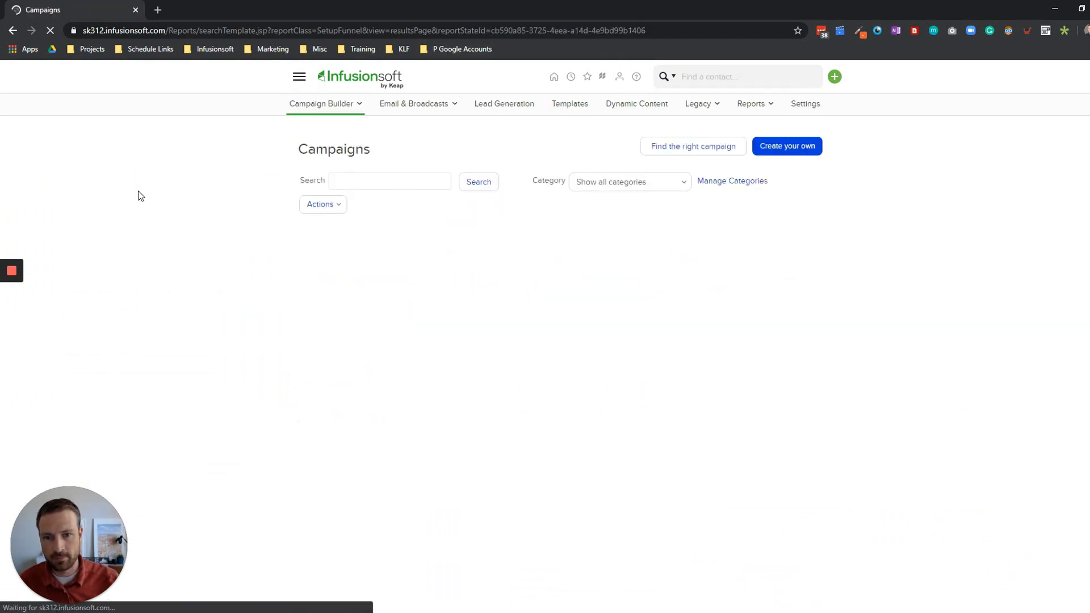
left_click(811, 148)
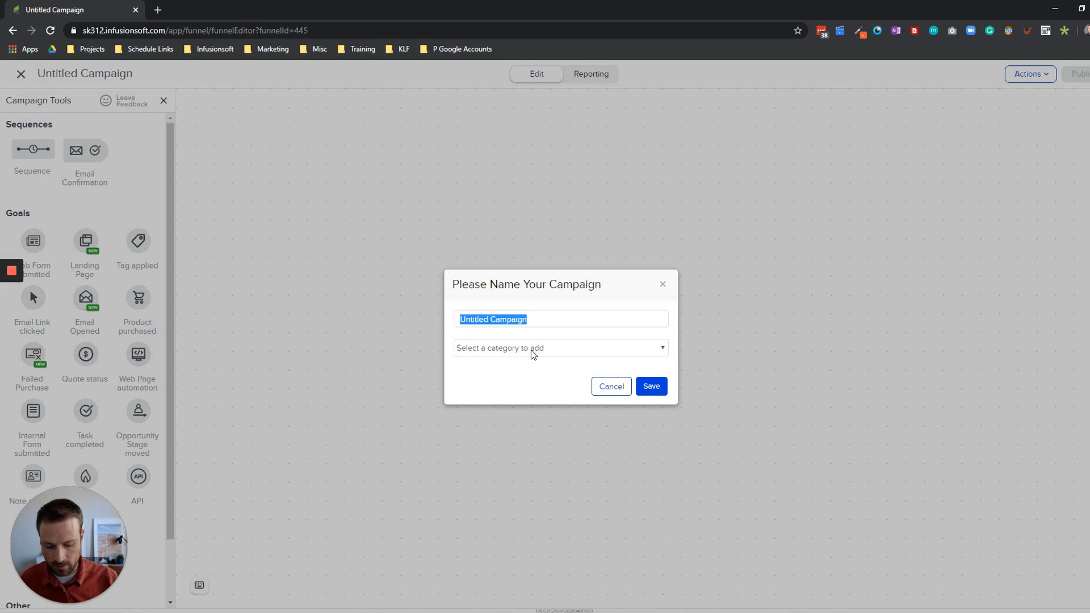
type("Event Invitation")
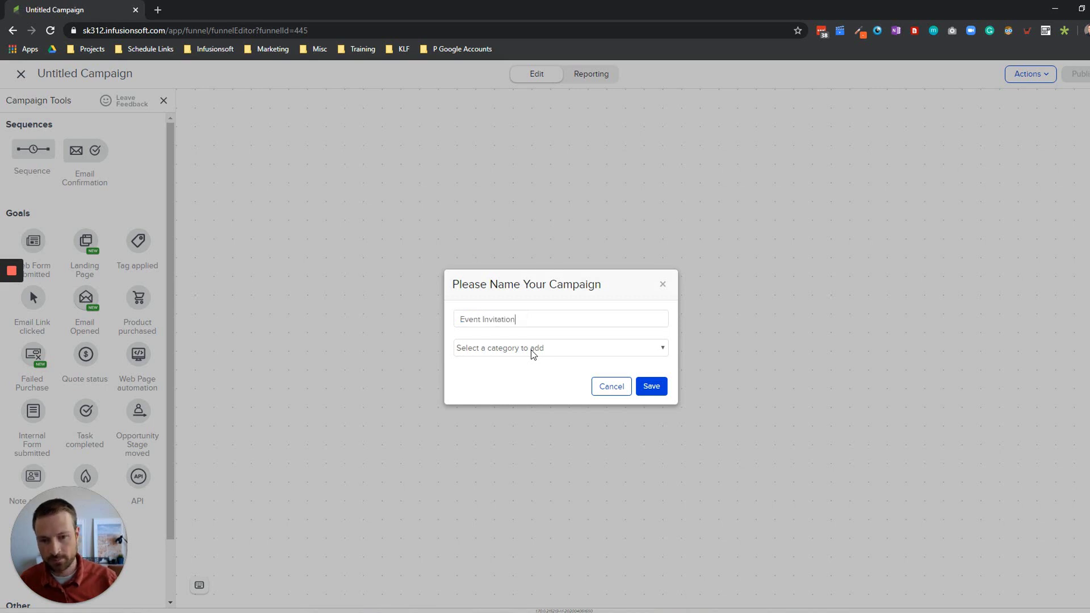
left_click(658, 388)
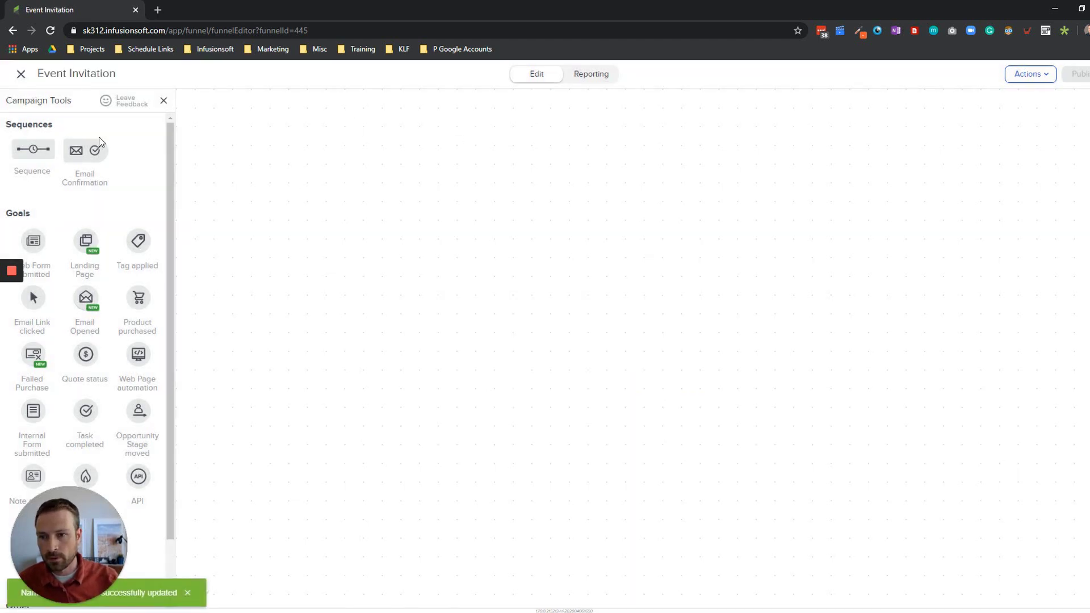
Step: Add a sequence named 'Invitation Emails', open it, and place an email step after Start
left_click_drag(32, 148, 267, 181)
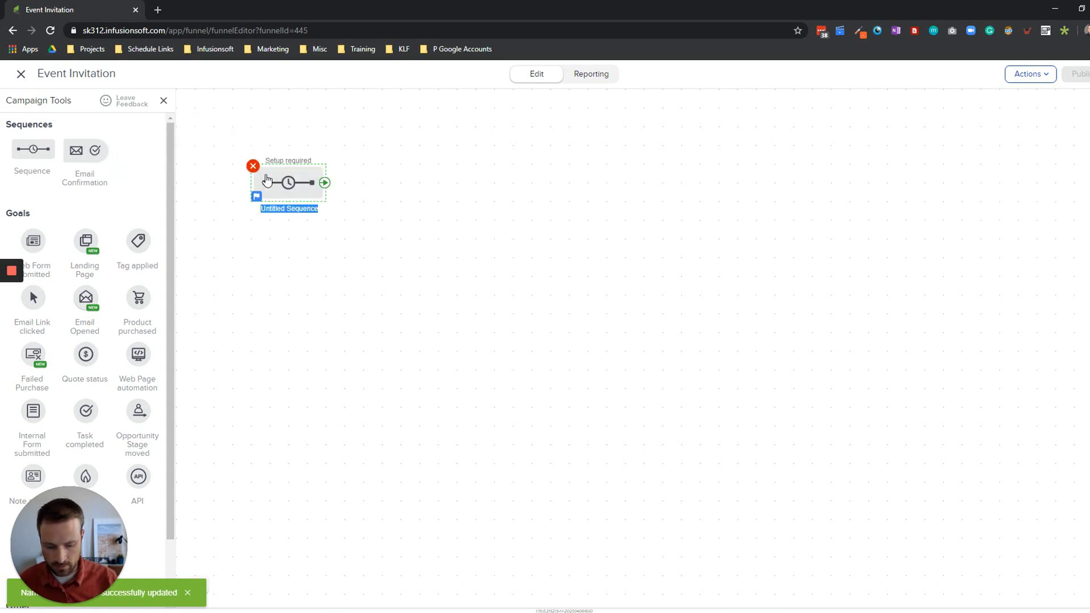
type("Invitation Emails")
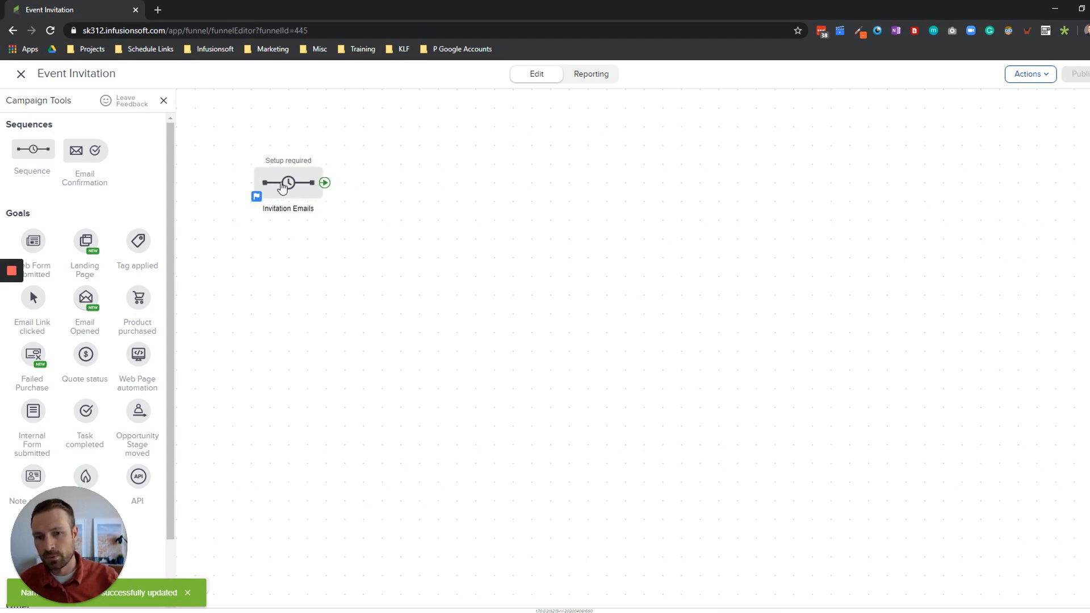
left_click(285, 182)
left_click(280, 180)
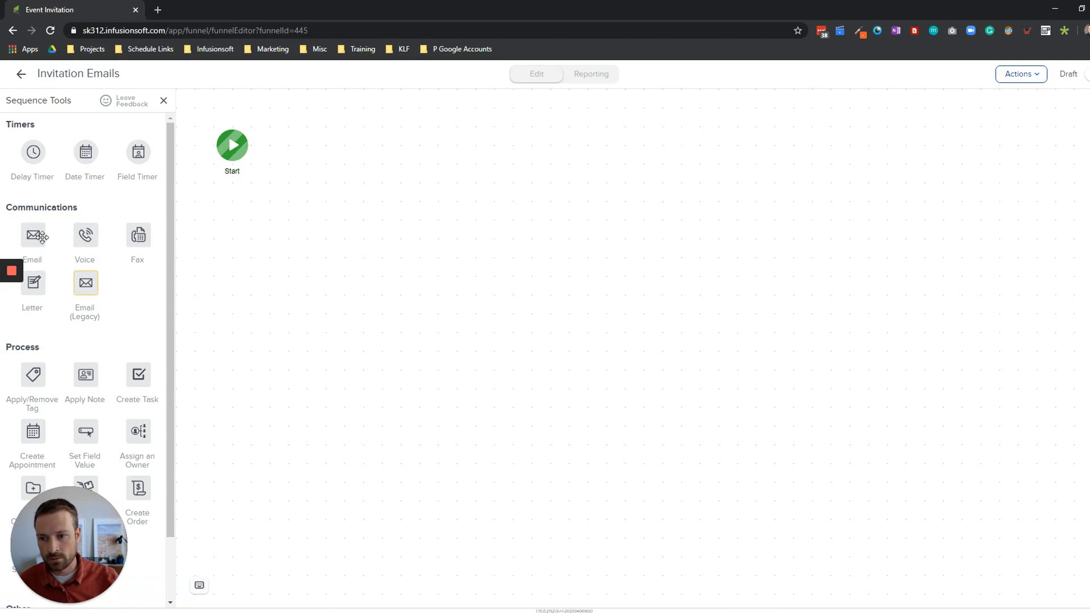
left_click_drag(42, 237, 309, 149)
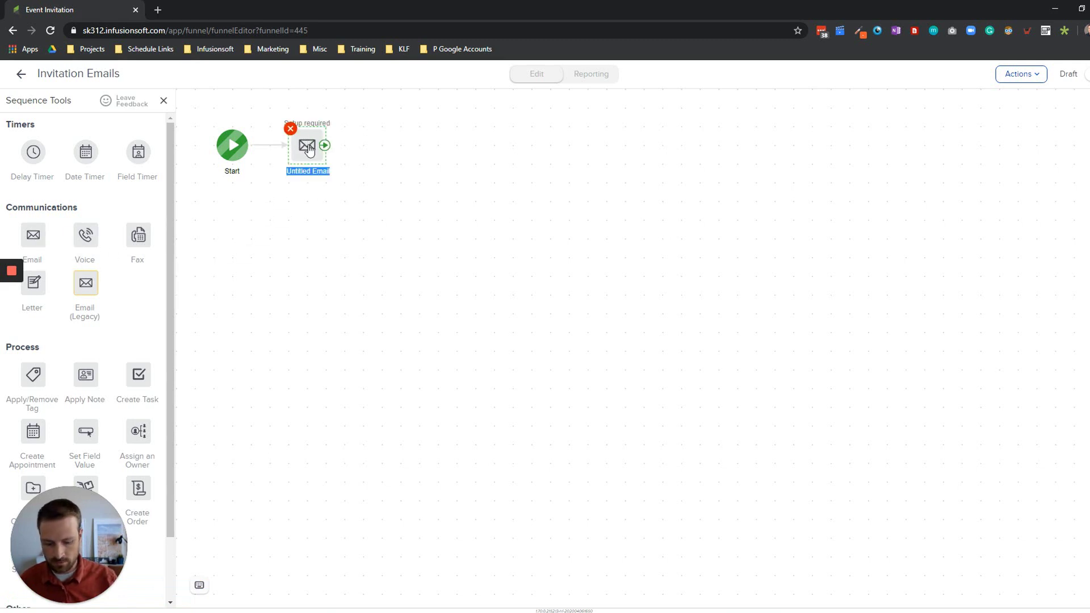
Step: Name the email V1 and insert a date timer before it set to April 22, 2020
type("V1")
left_click(197, 215)
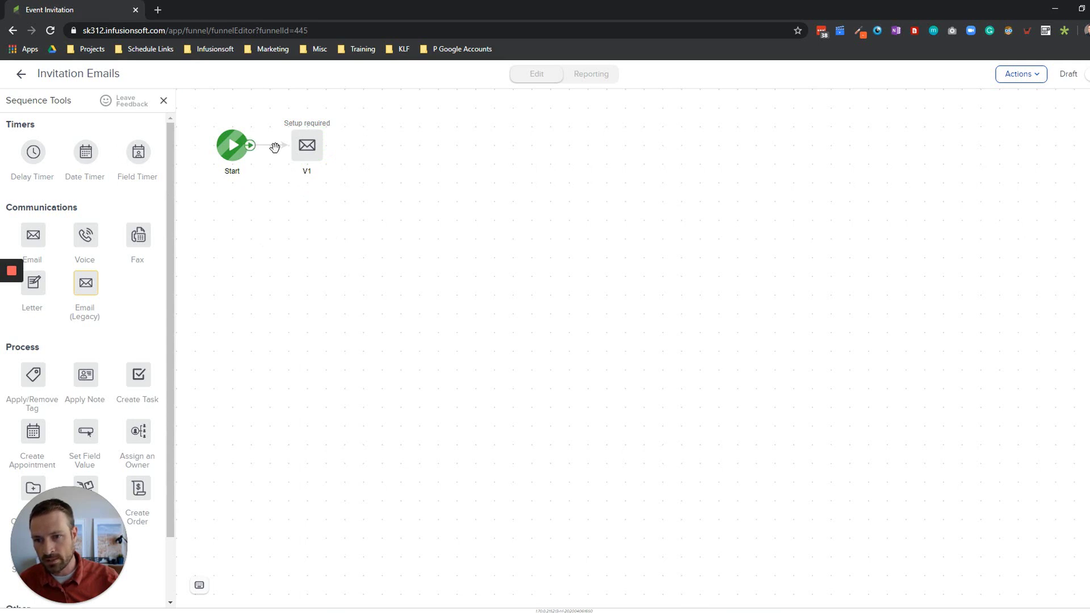
left_click_drag(307, 146, 363, 146)
left_click_drag(84, 158, 290, 148)
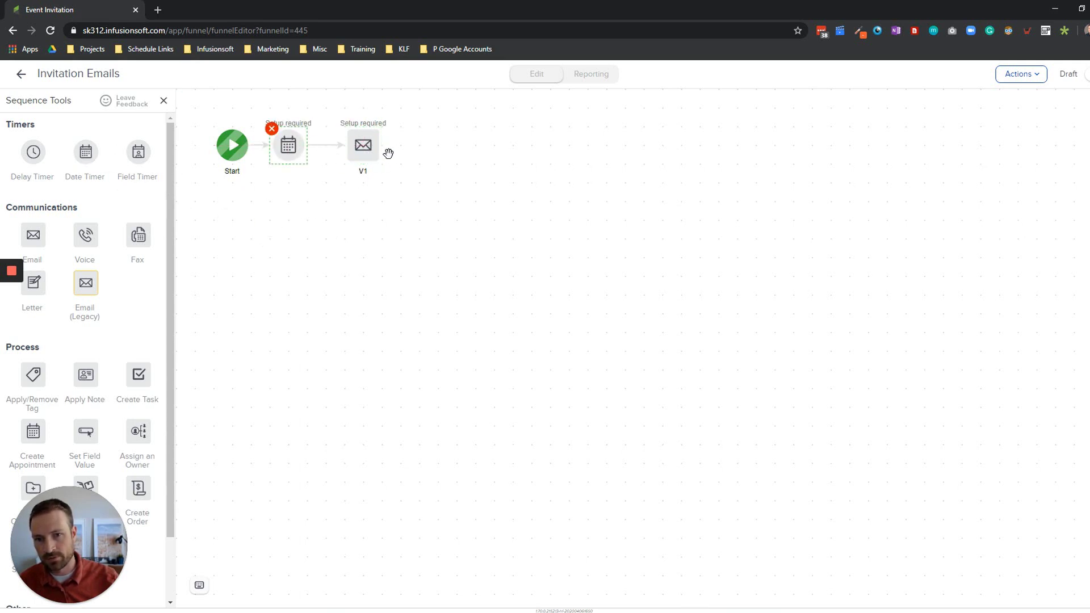
left_click_drag(366, 148, 423, 149)
left_click(292, 154)
left_click_drag(291, 154, 328, 153)
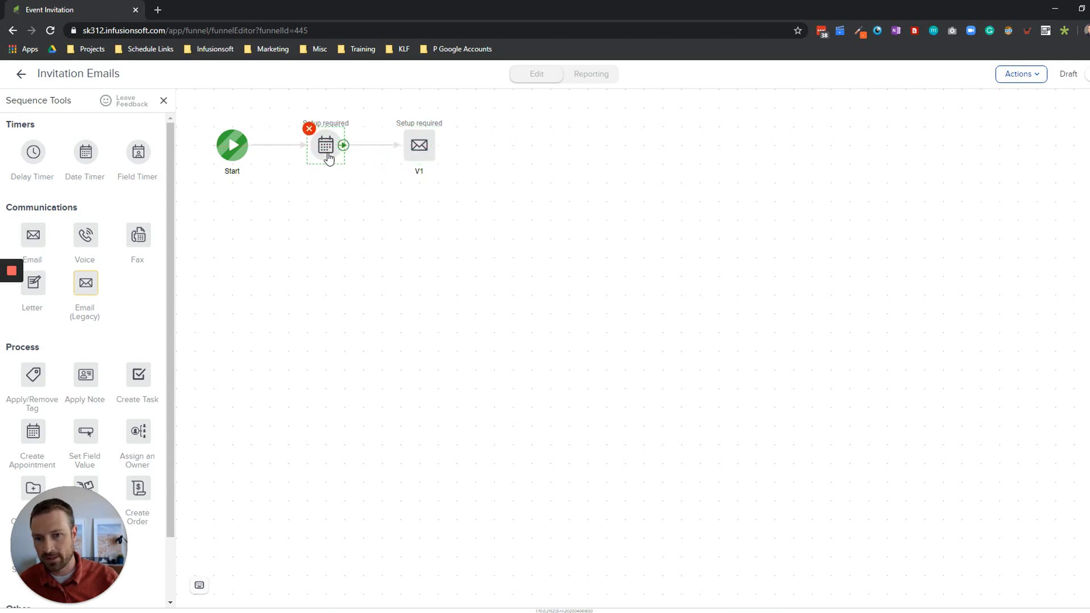
double_click(329, 149)
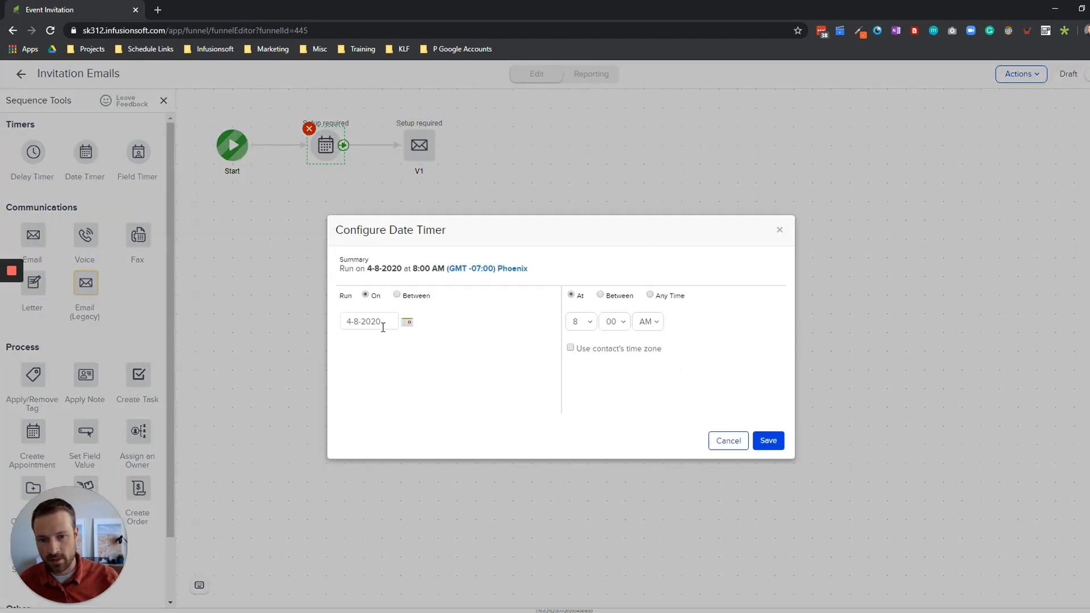
left_click(408, 322)
left_click(414, 419)
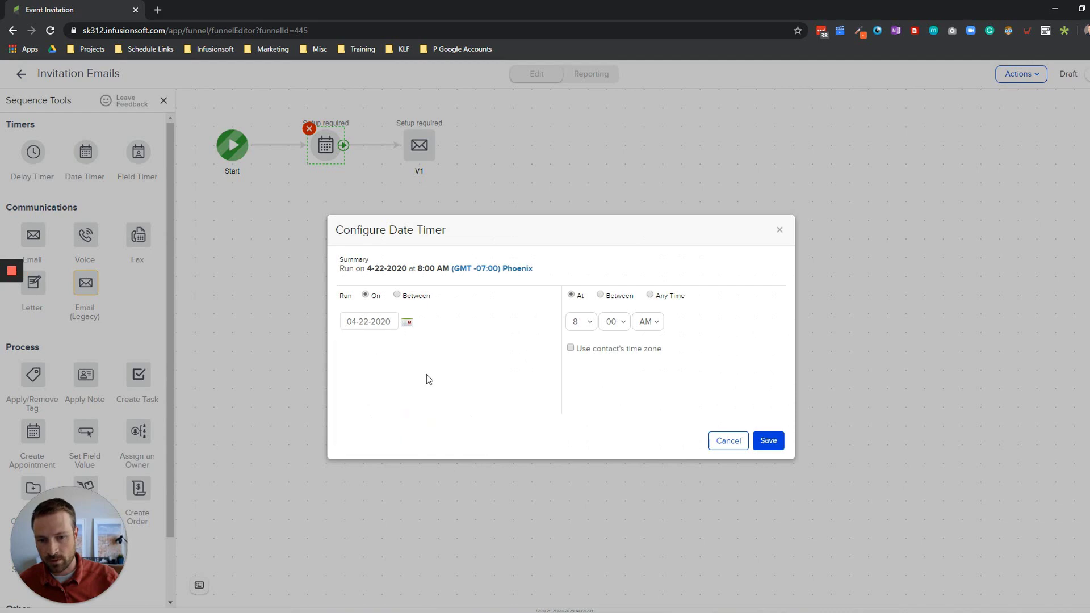
left_click(770, 444)
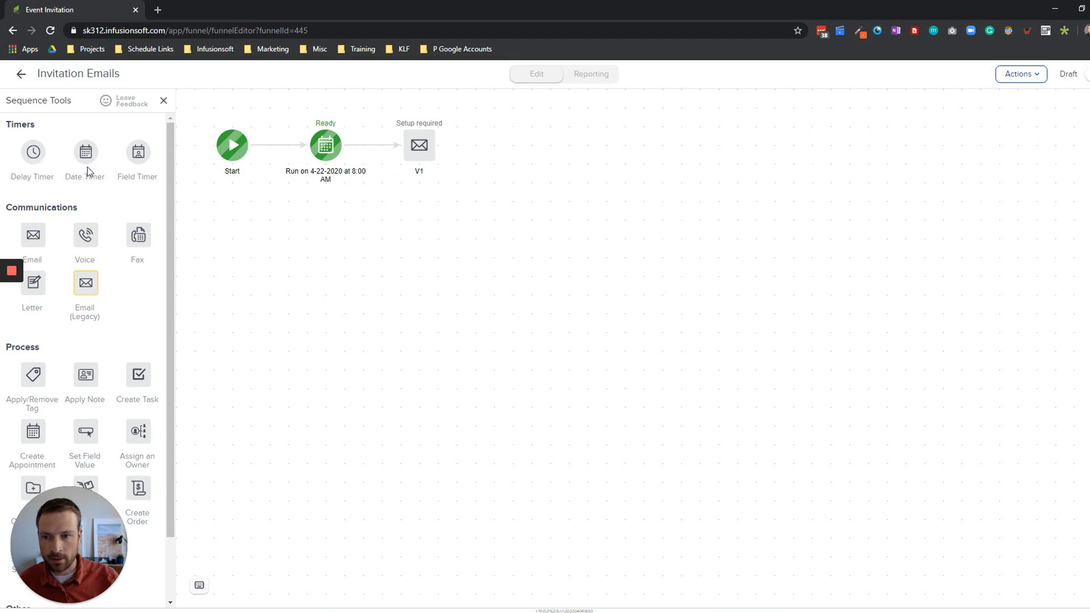
Step: Add a second date timer after V1 set to April 24, 2020
left_click_drag(85, 154, 499, 124)
left_click(513, 146)
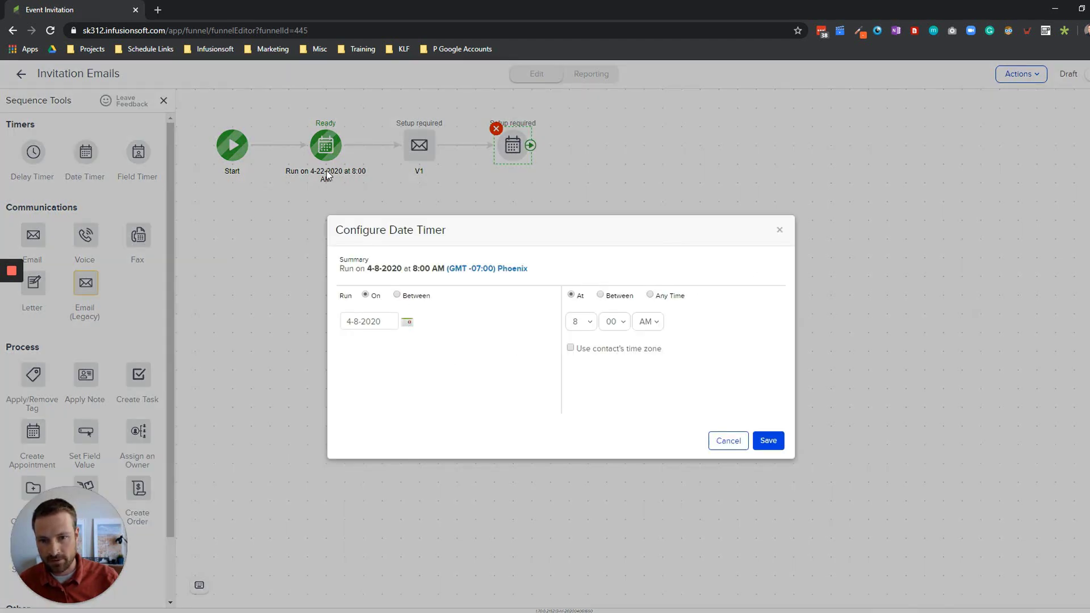
left_click(408, 321)
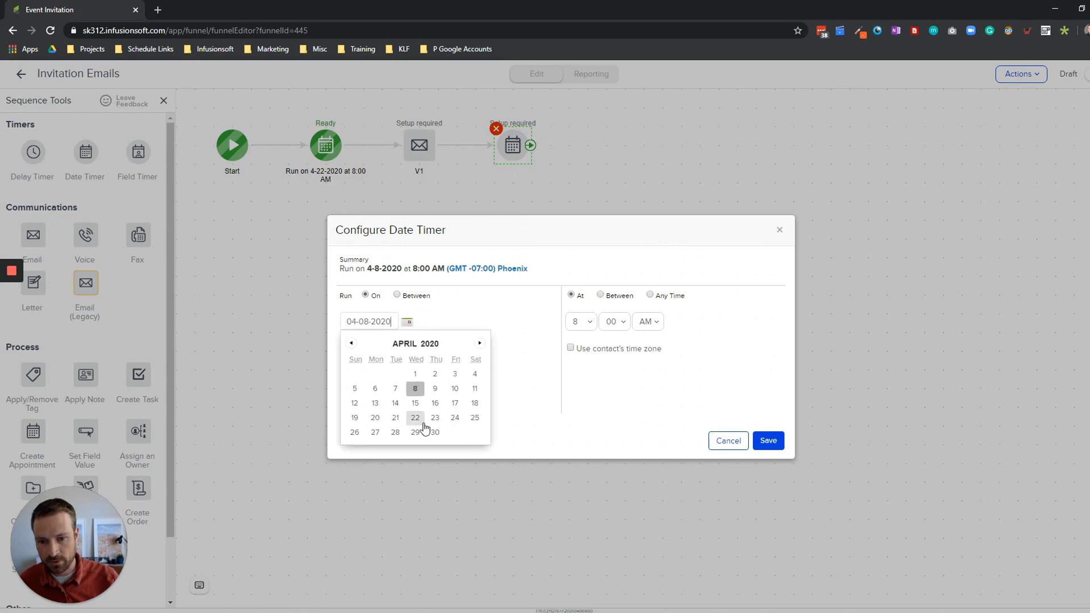
left_click(455, 420)
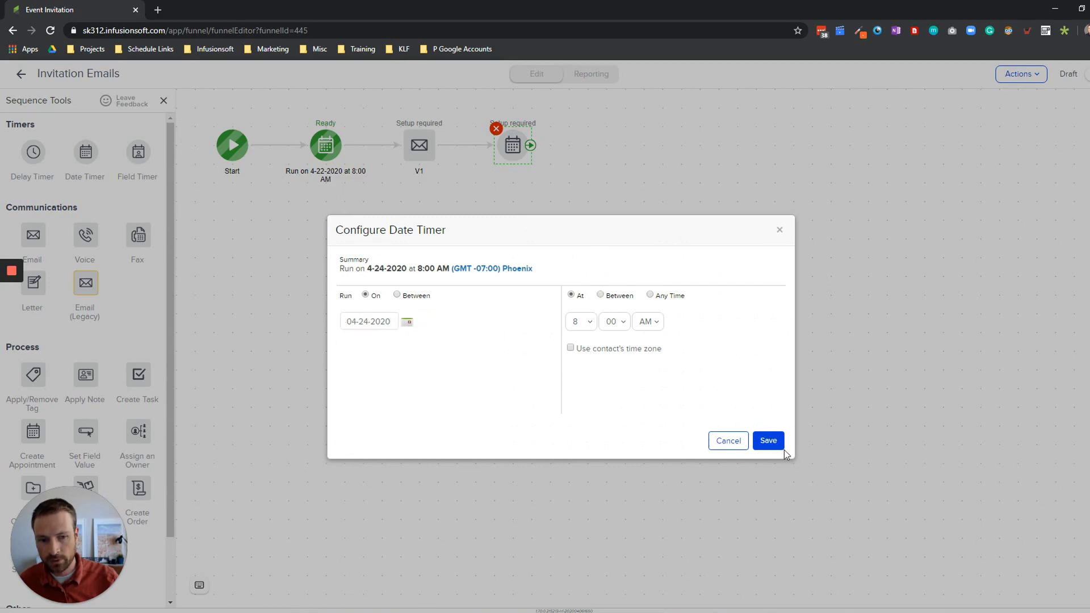
left_click(769, 442)
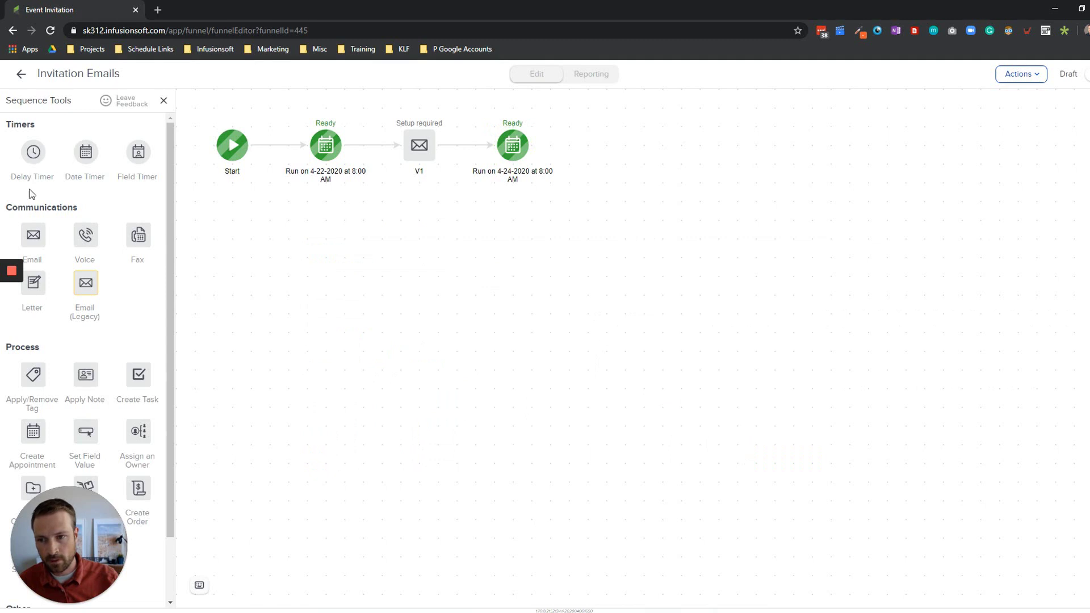
Step: Add an email step named 'v2 (Unopens)' after the April 24 timer
left_click_drag(79, 236, 551, 220)
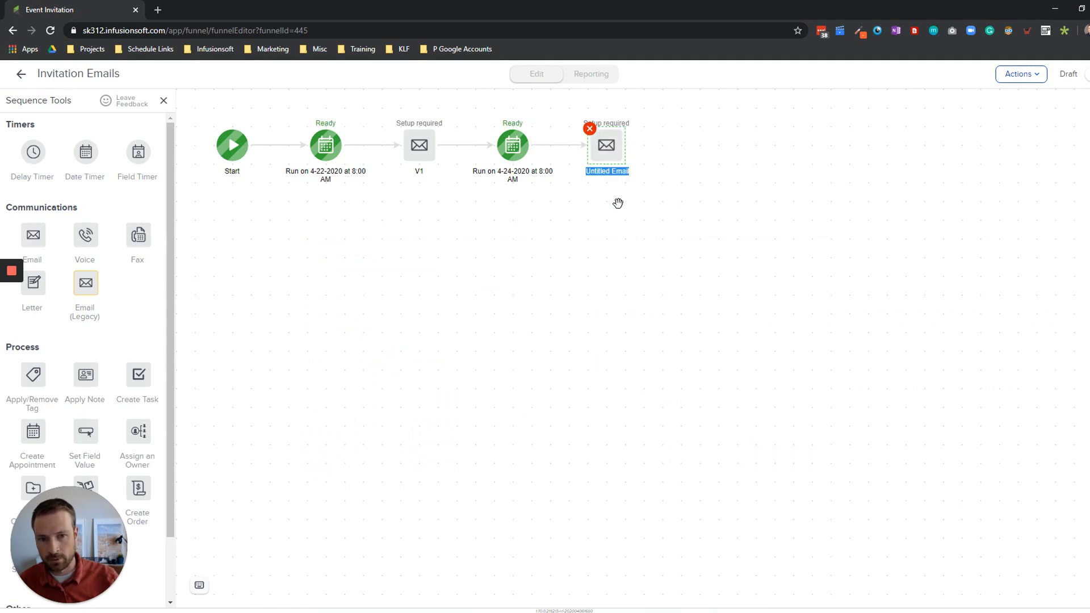
type("v2")
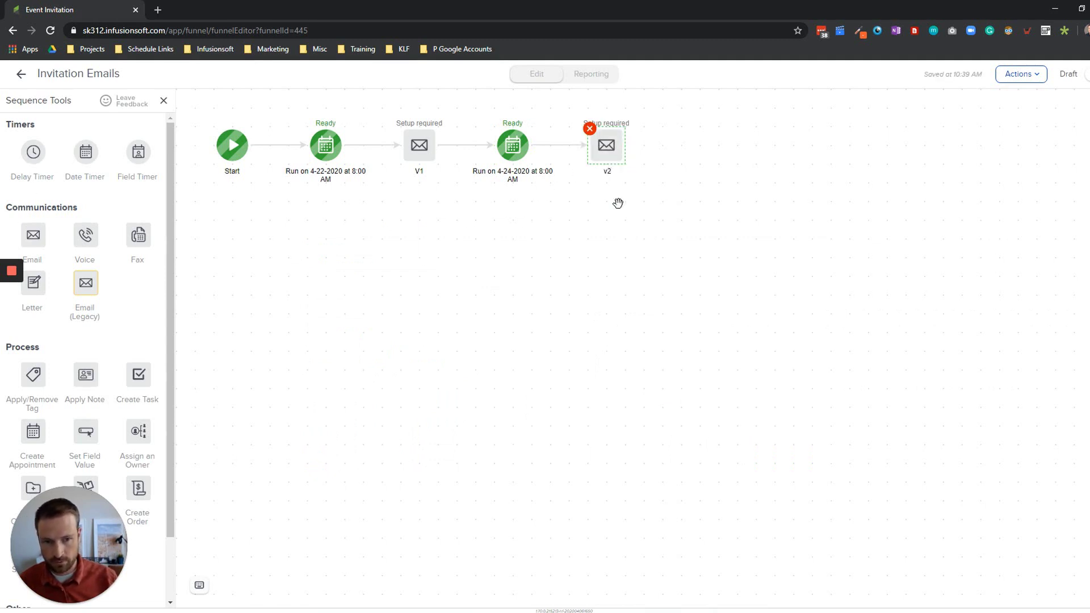
type(" (Unopens)")
key("Return")
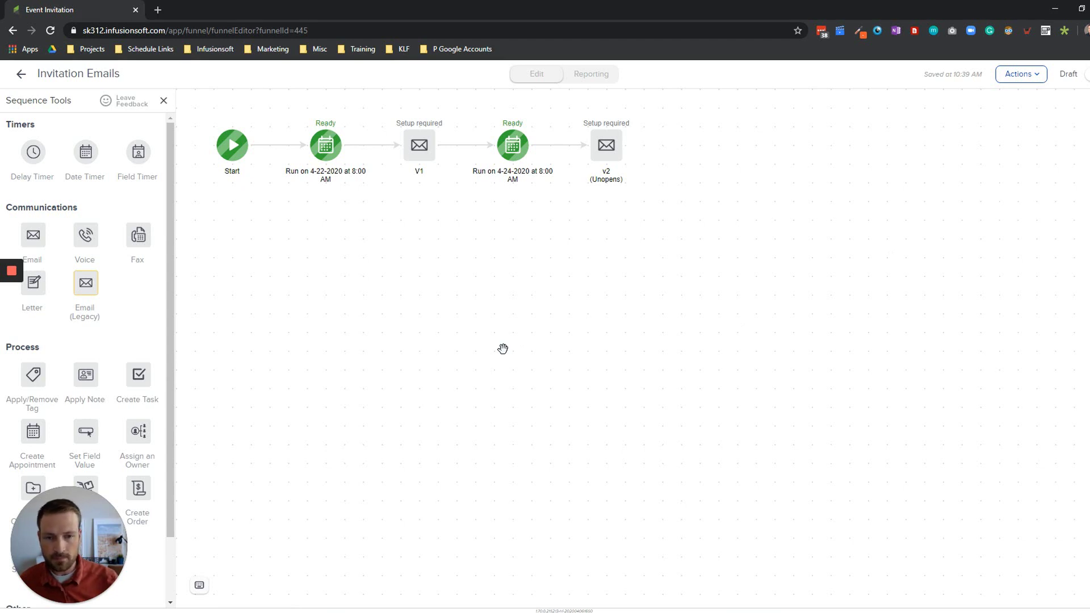
mouse_move(19, 276)
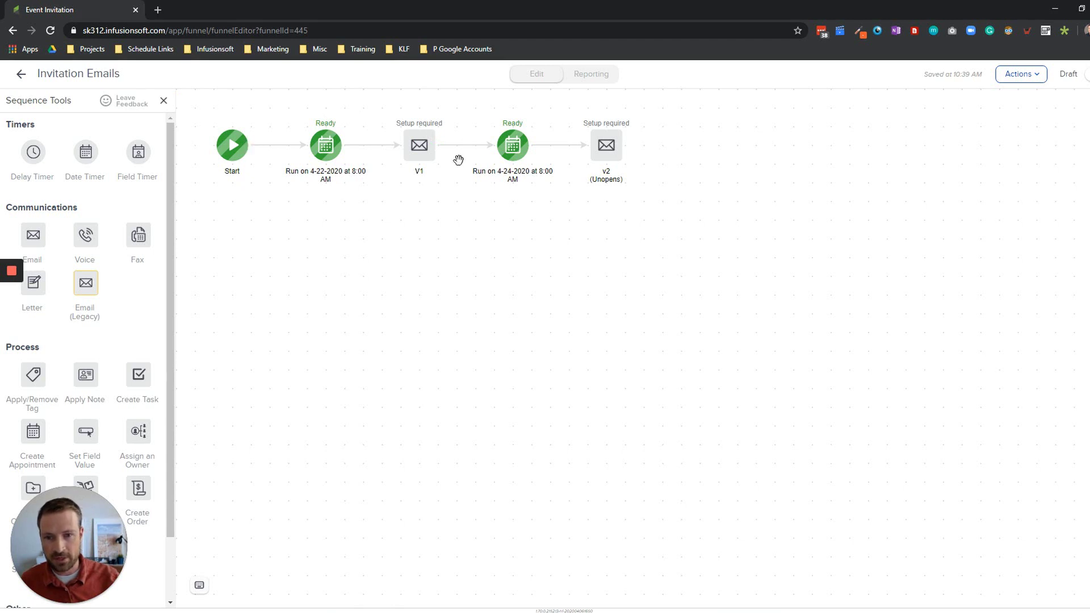
Step: Apply the Announcement template to the V1 email
double_click(420, 145)
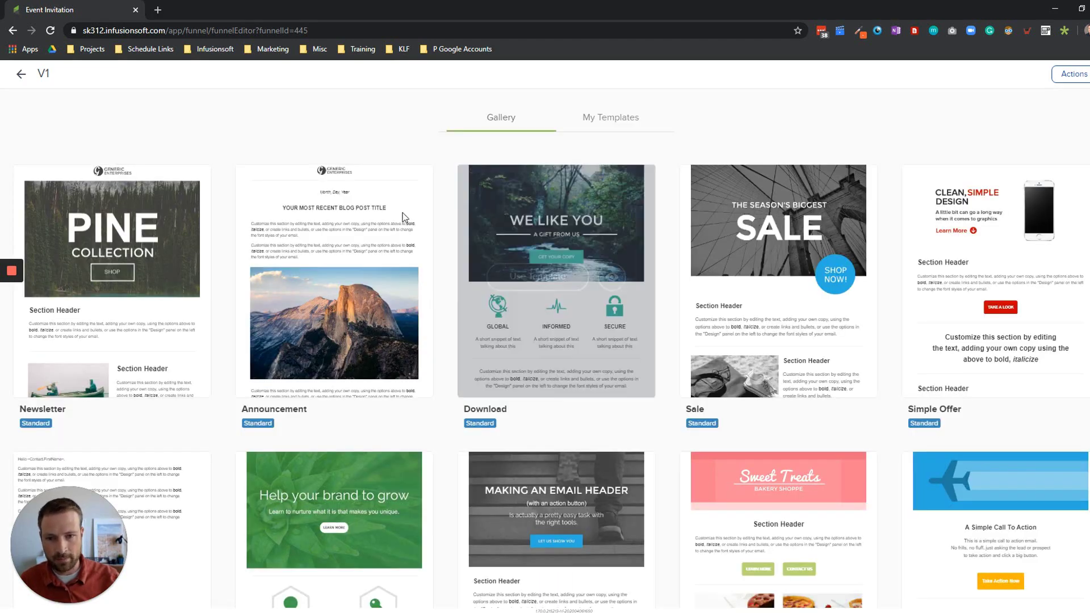
mouse_move(357, 282)
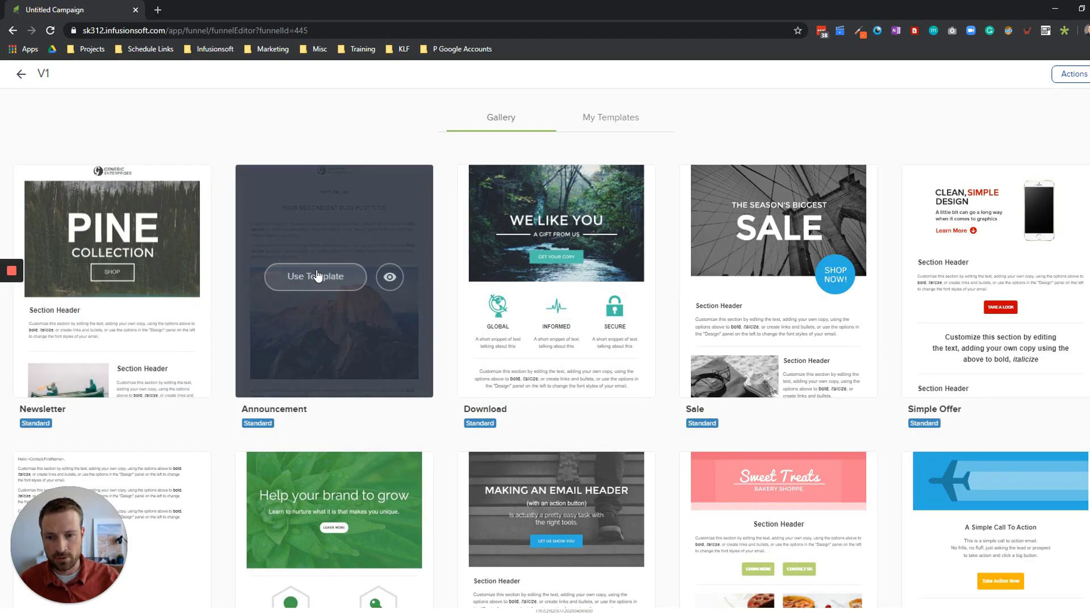
left_click(317, 276)
Step: Give V1 the subject 'Hello' and return to the Invitation Emails sequence
left_click(673, 93)
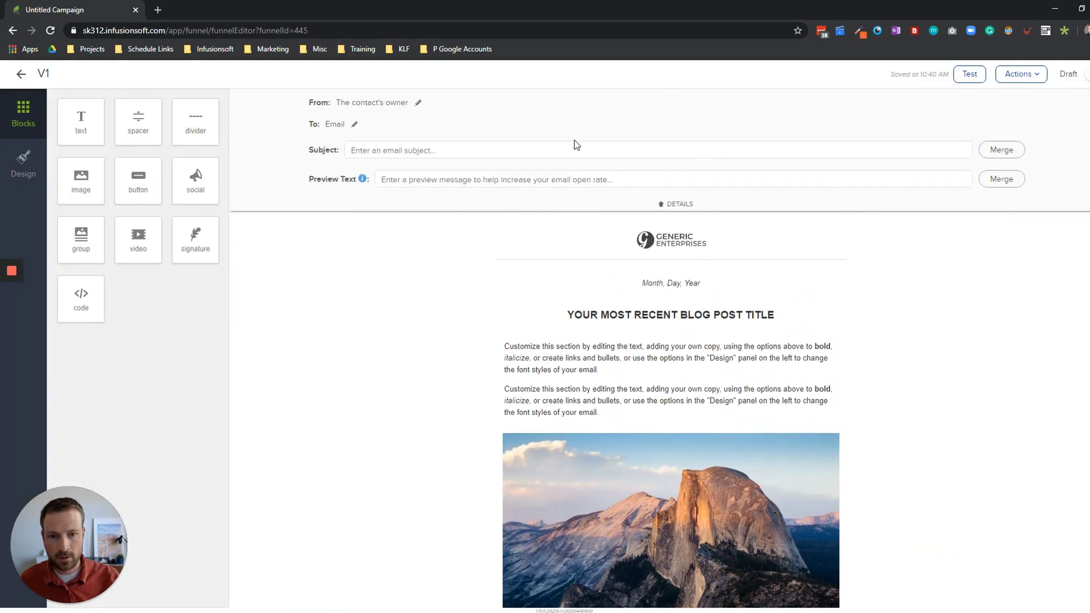
left_click(474, 151)
type("H")
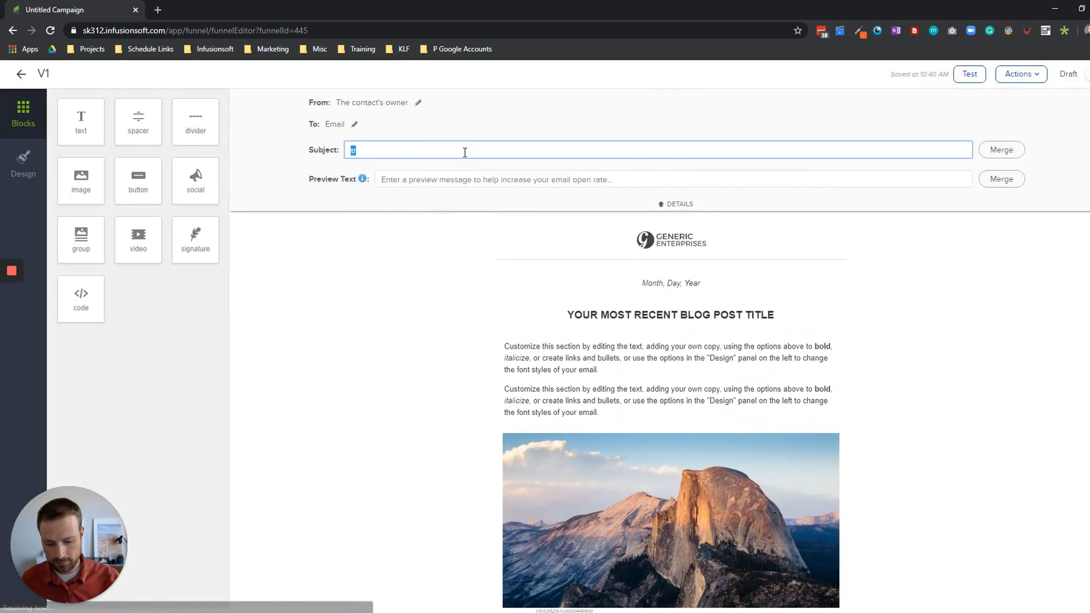
type("ello")
left_click(314, 165)
left_click(21, 74)
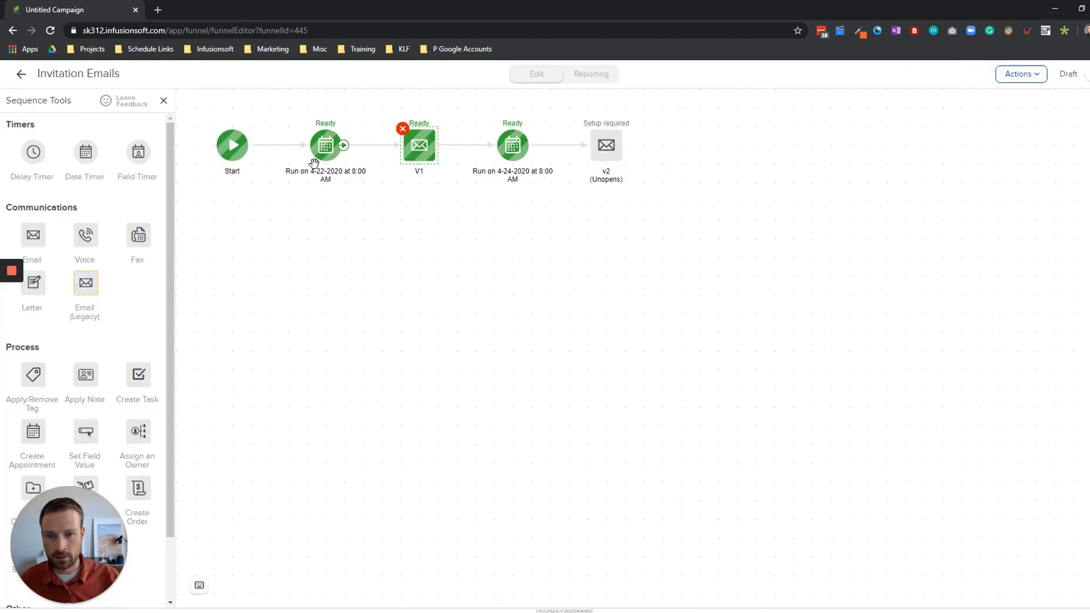
Step: Apply the plain-text template to v2 (Unopens) with subject 'Why didn't you open my last email?'
double_click(606, 149)
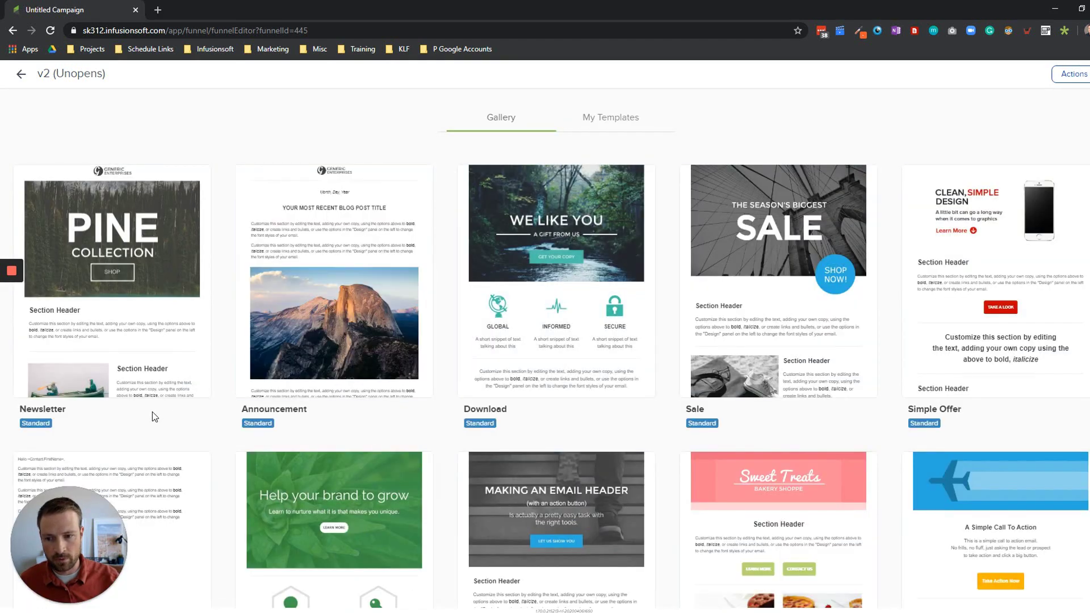
scroll(153, 415, "down", 2)
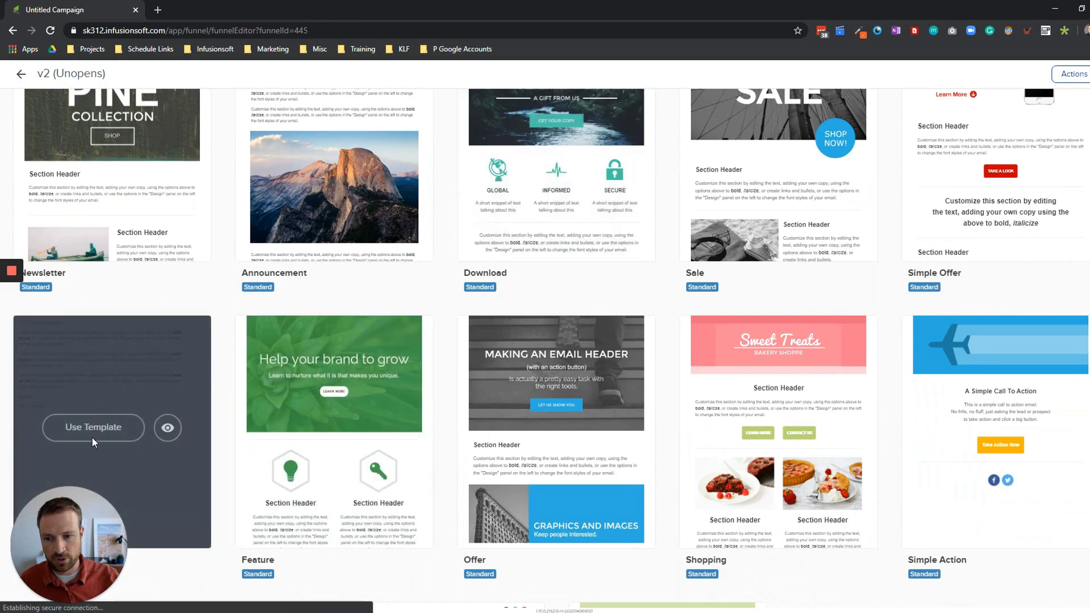
left_click(100, 434)
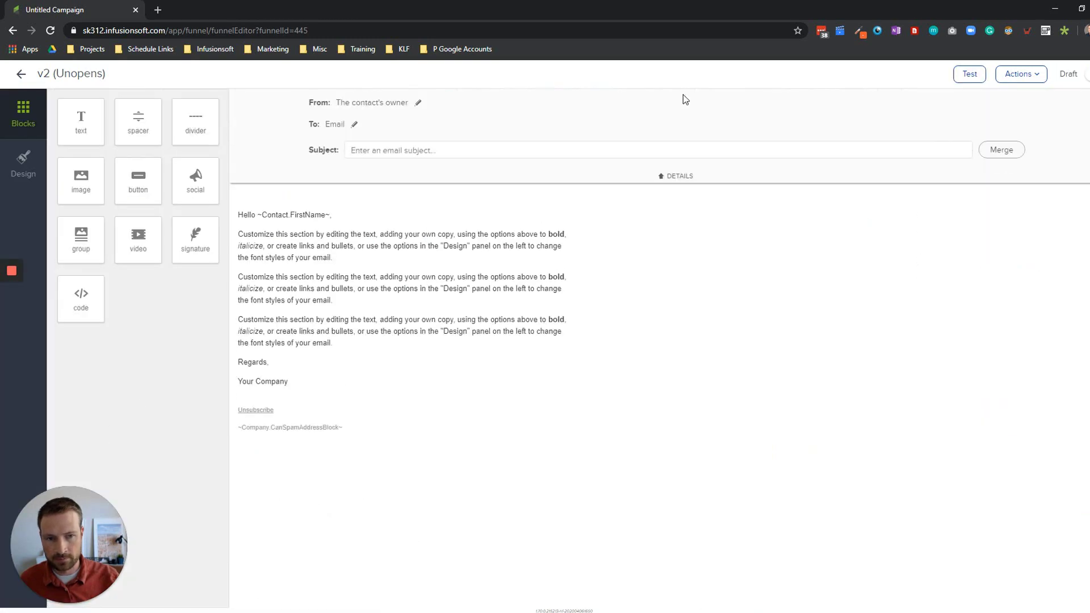
left_click(613, 152)
type("Why didn't you open m")
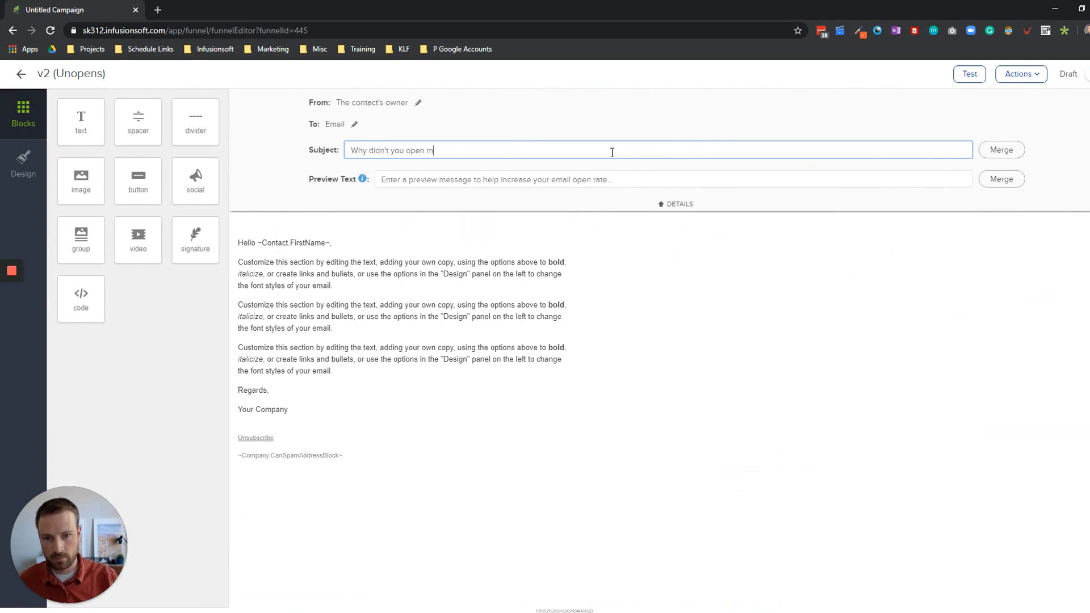
type("y last email?")
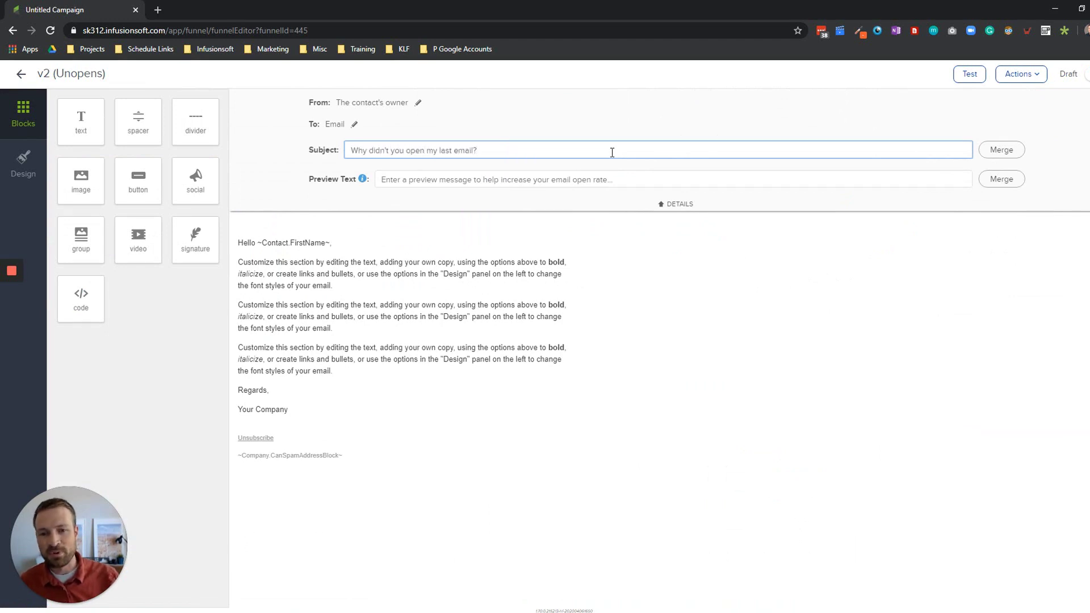
left_click(526, 195)
Step: Switch the Invitation Emails sequence from Draft to Ready
left_click(21, 73)
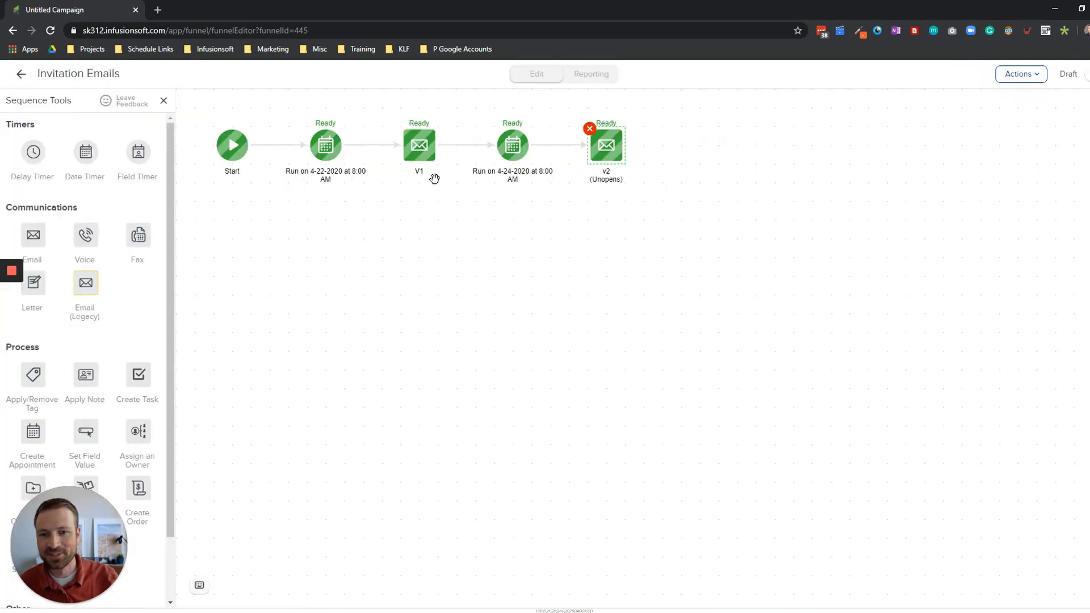
left_click(598, 275)
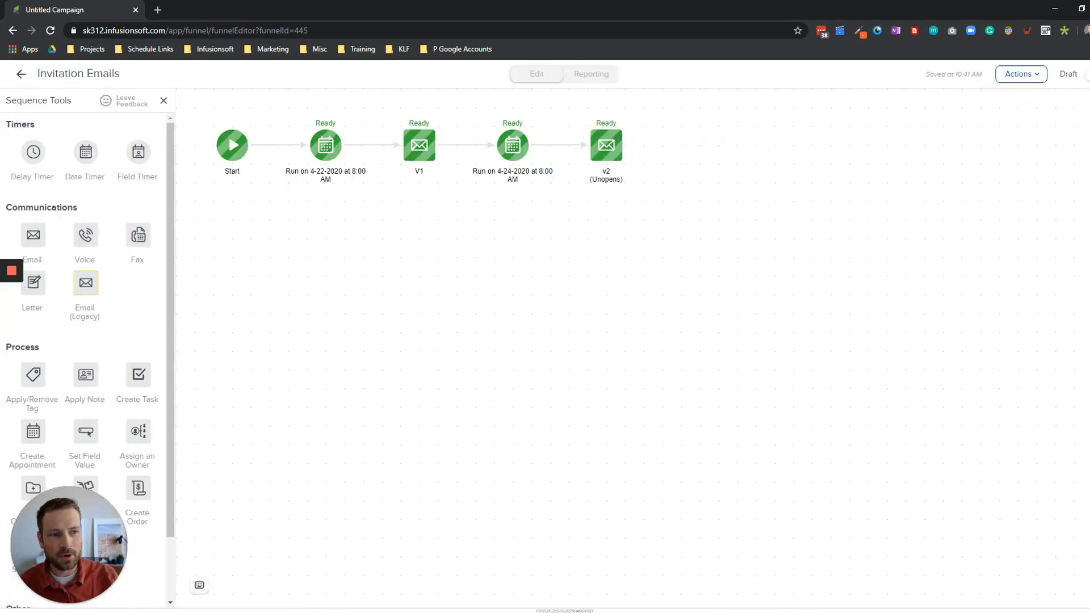
left_click(1085, 74)
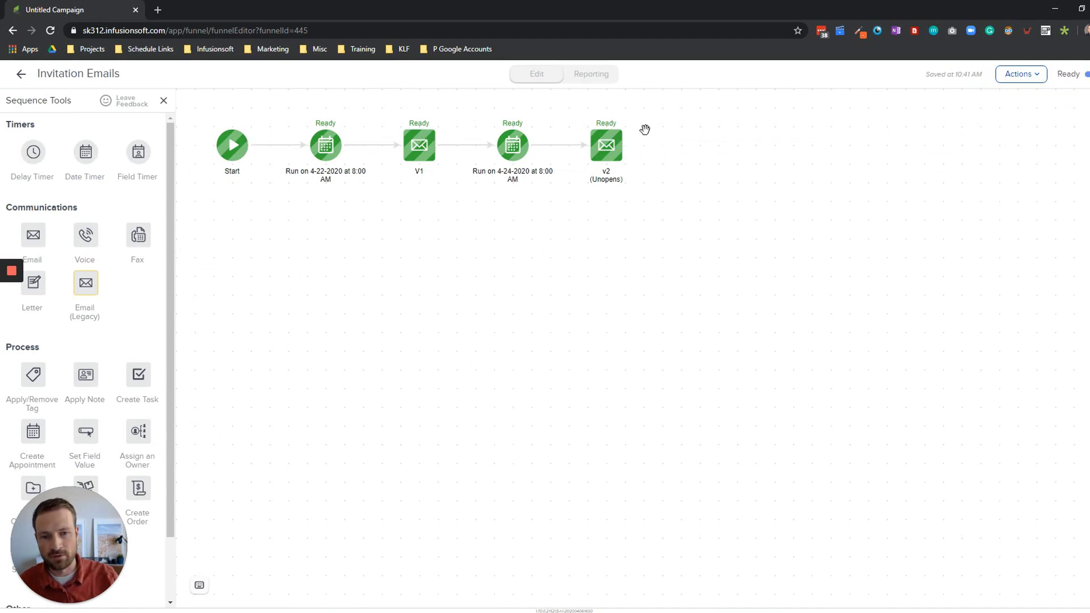
left_click(23, 76)
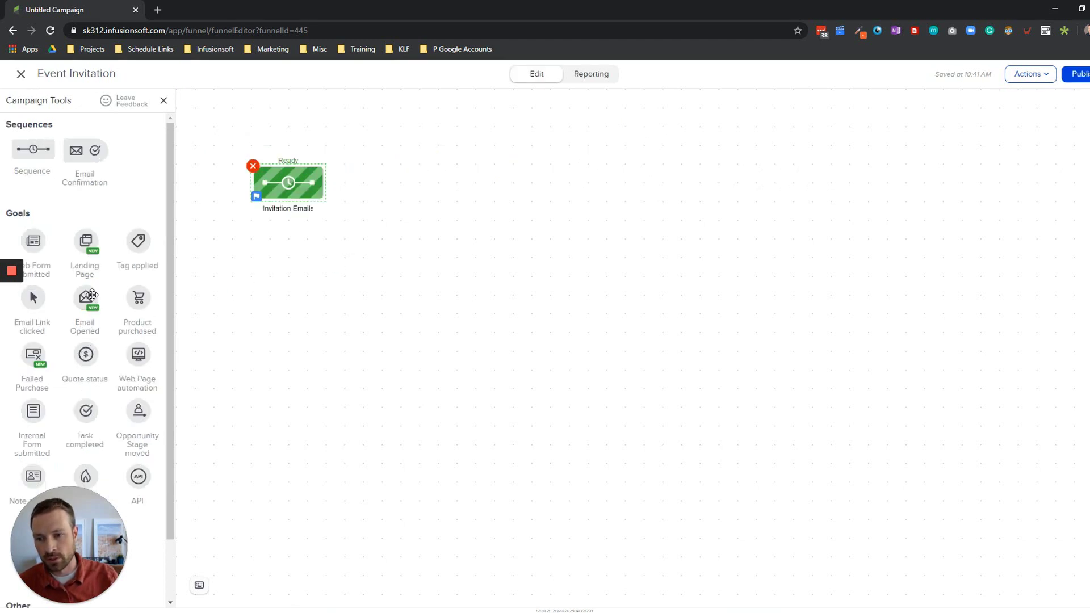
Step: Connect an Email Opened goal after Invitation Emails, triggered by any of the checked emails
mouse_move(89, 296)
left_mouse_down()
mouse_move(273, 278)
mouse_move(381, 165)
mouse_move(361, 165)
mouse_move(381, 182)
left_mouse_up()
double_click(381, 181)
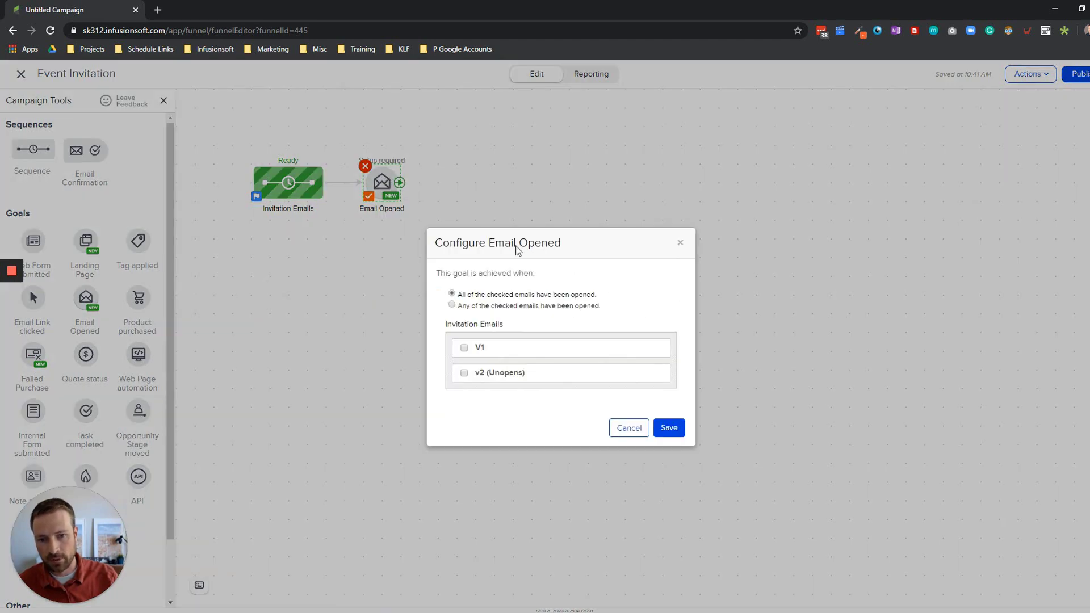
left_click_drag(447, 273, 530, 274)
left_click(530, 273)
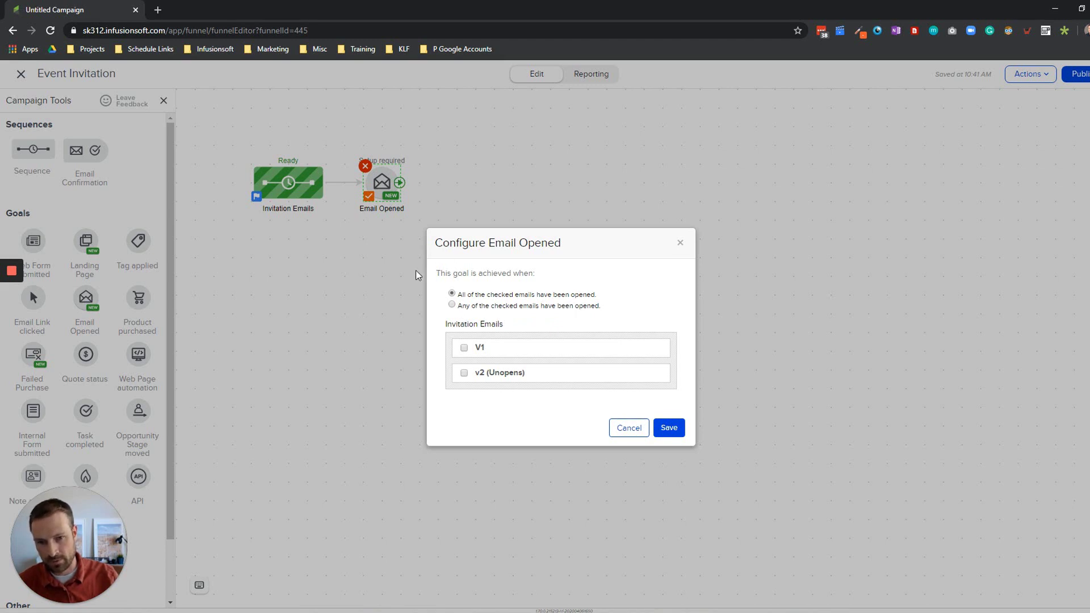
left_click(477, 306)
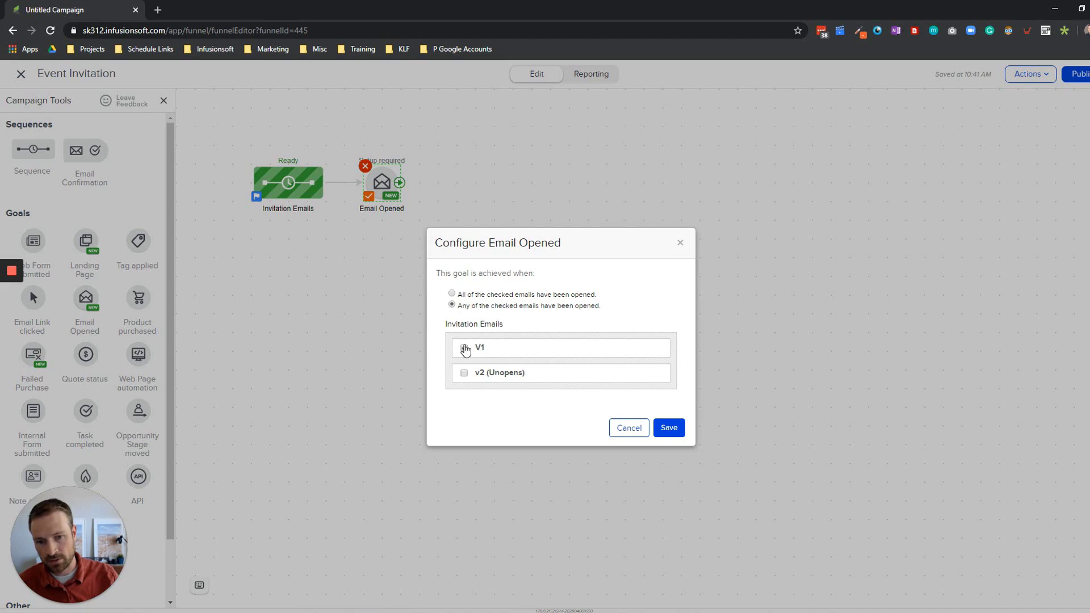
left_click(669, 429)
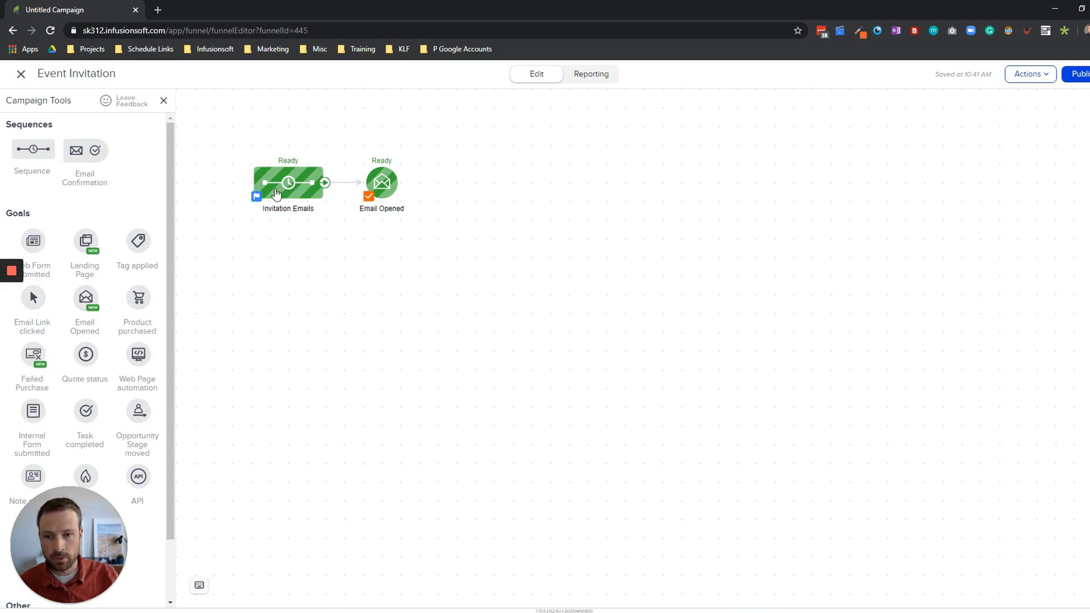
left_click(256, 198)
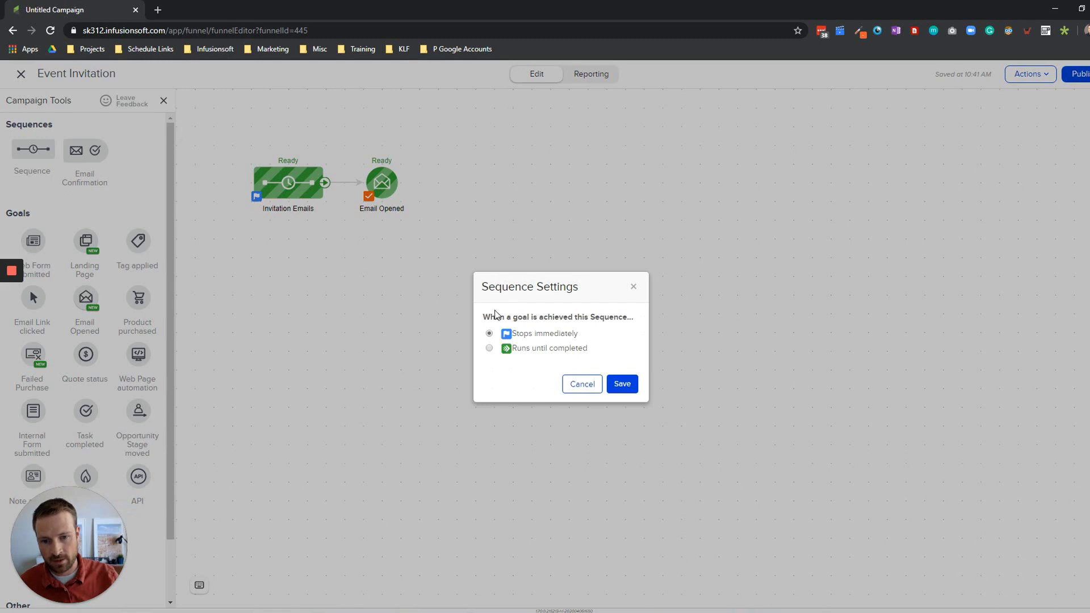
left_click_drag(491, 318, 602, 319)
left_click(602, 319)
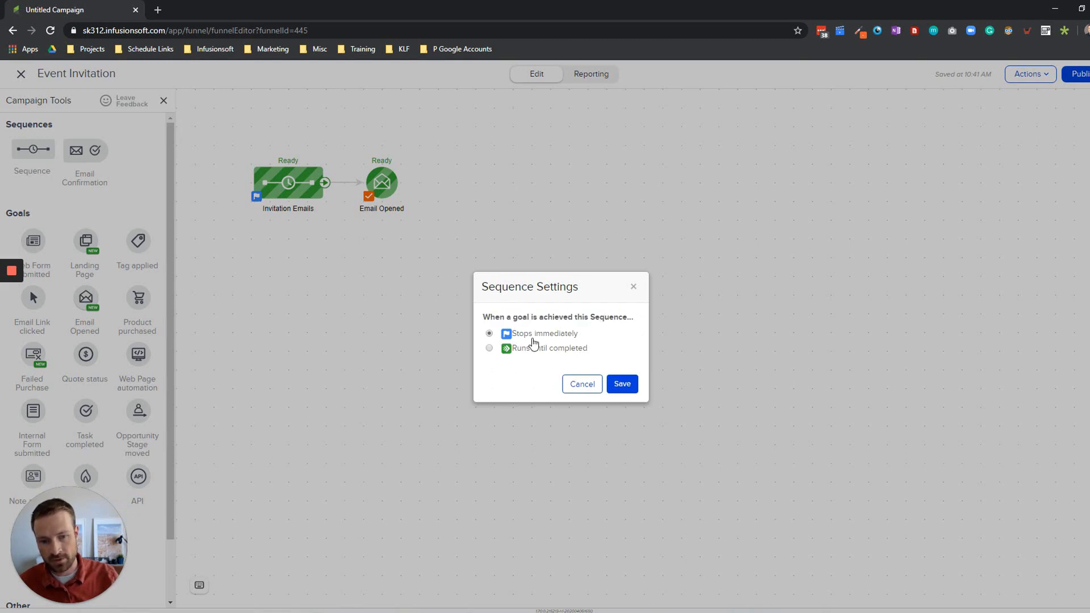
left_click(622, 383)
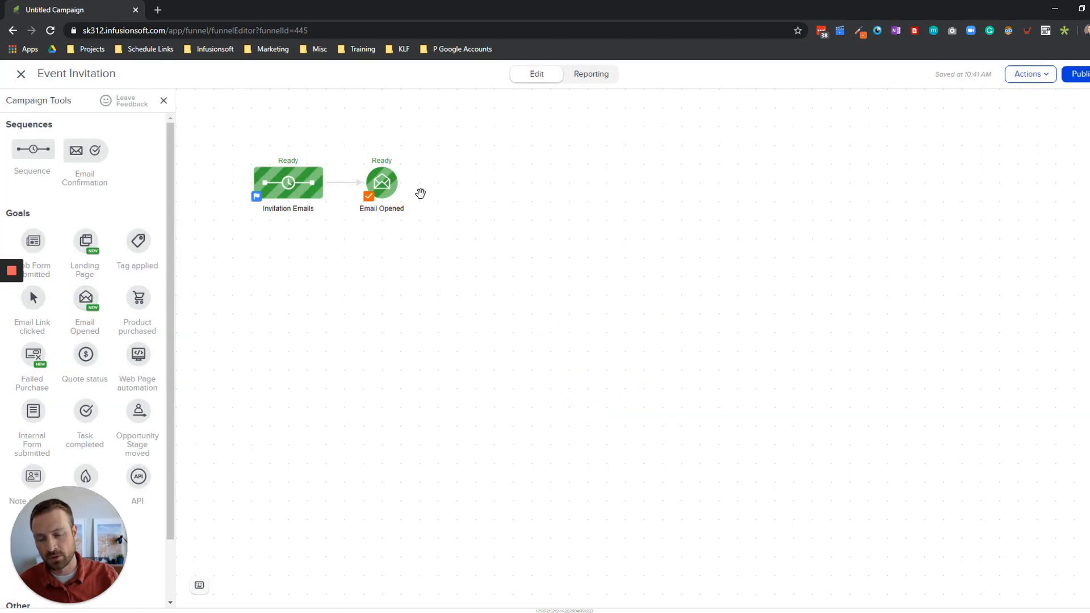